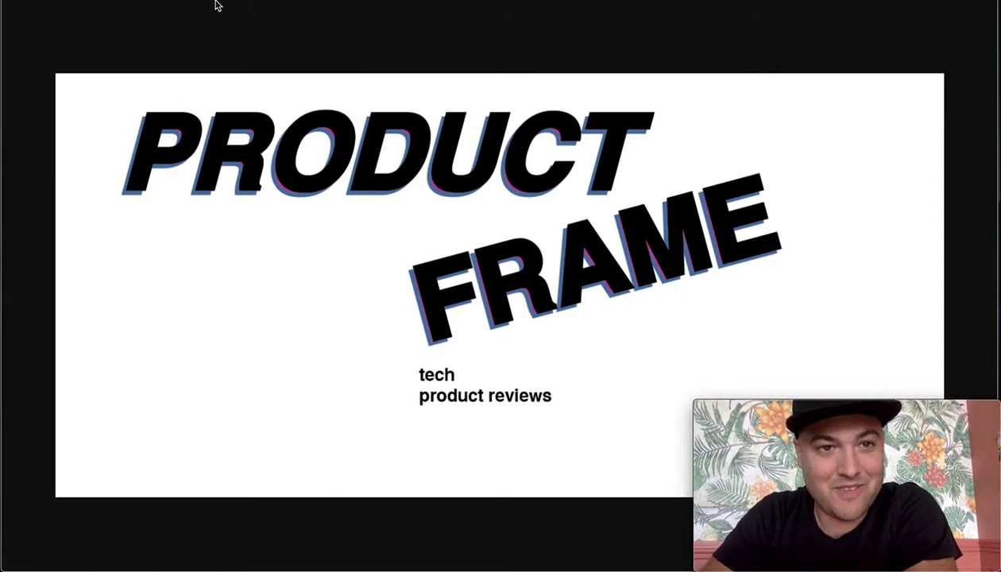
- Advance from the Product Frame title slide to the Typeform homepage
key("Right")
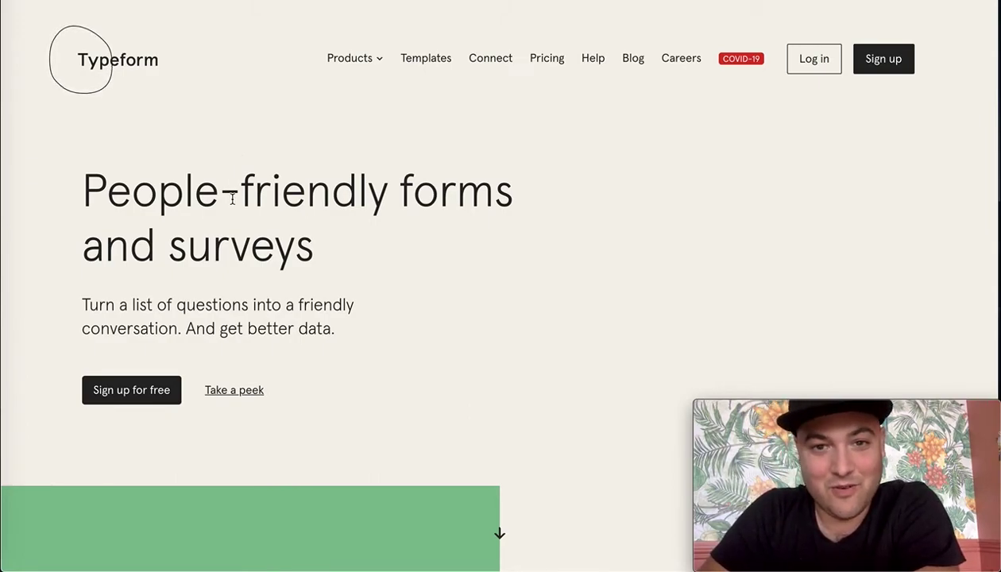
- Scroll through the Typeform homepage and templates until the 'what is your email?' form shows
scroll(232, 198, "down", 1)
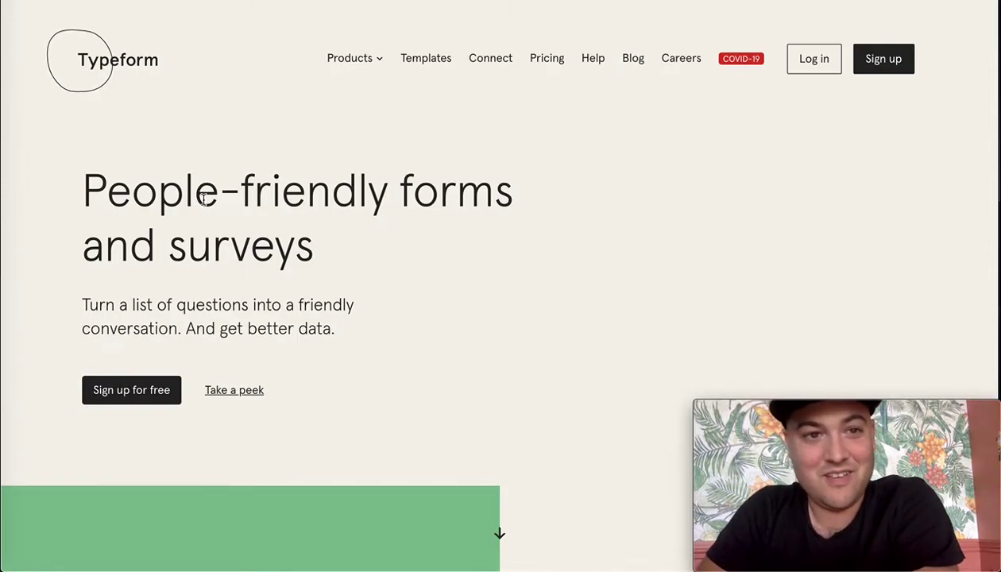
scroll(155, 205, "down", 2)
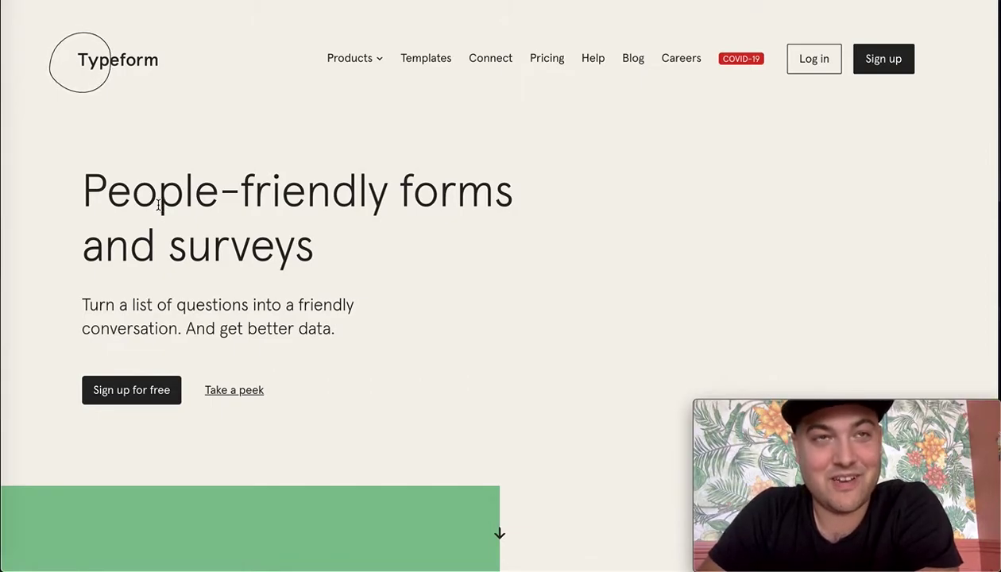
scroll(158, 205, "down", 5)
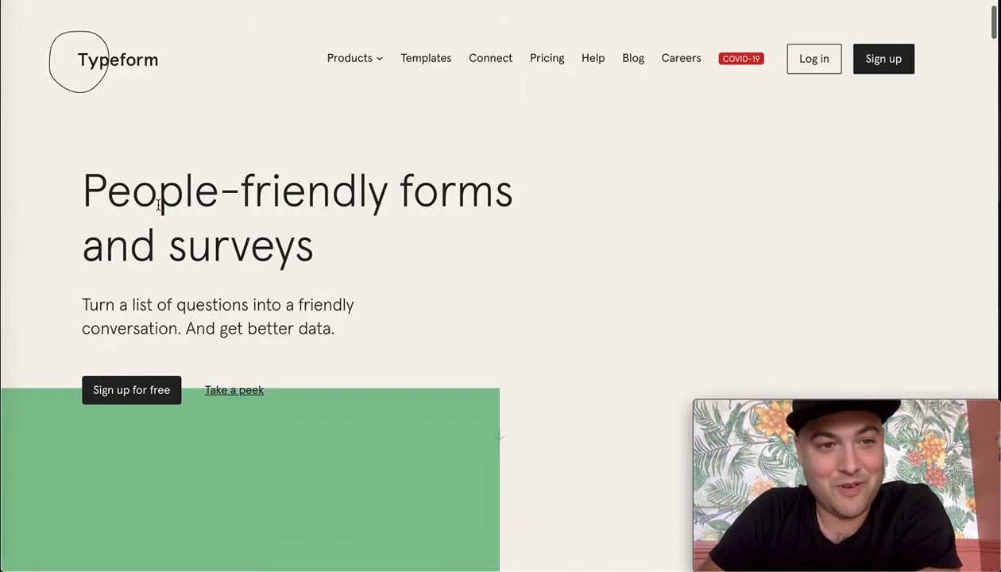
scroll(158, 205, "up", 4)
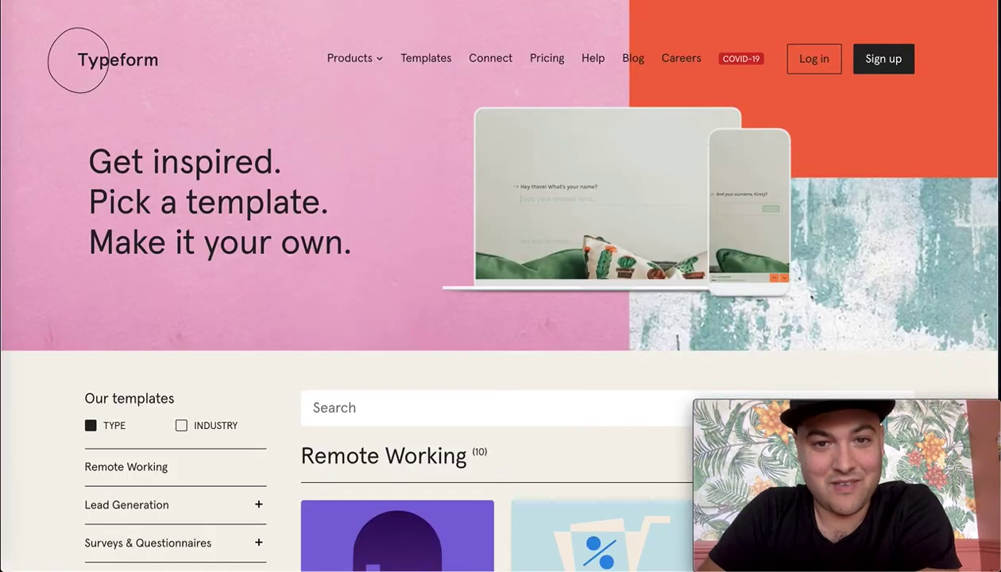
scroll(473, 189, "down", 2)
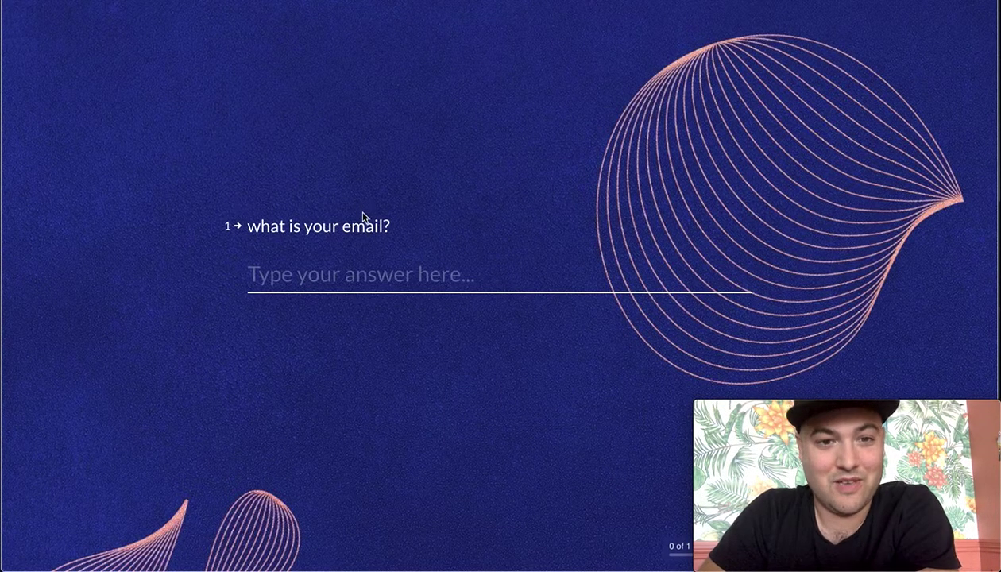
- Deselect the email answer field and bring up Test Form's question-type chooser
left_click(333, 169)
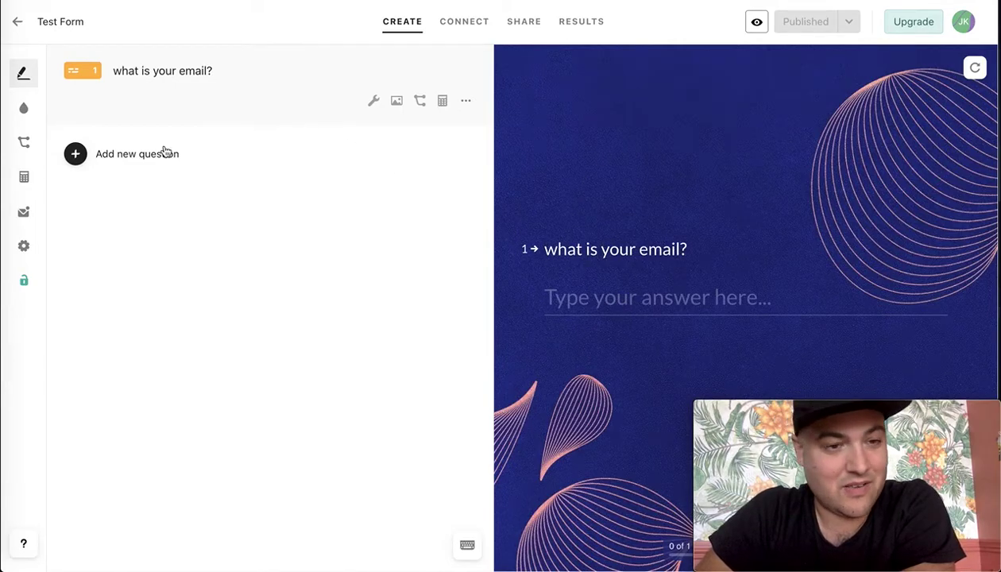
left_click(76, 154)
scroll(132, 284, "down", 4)
scroll(132, 284, "down", 5)
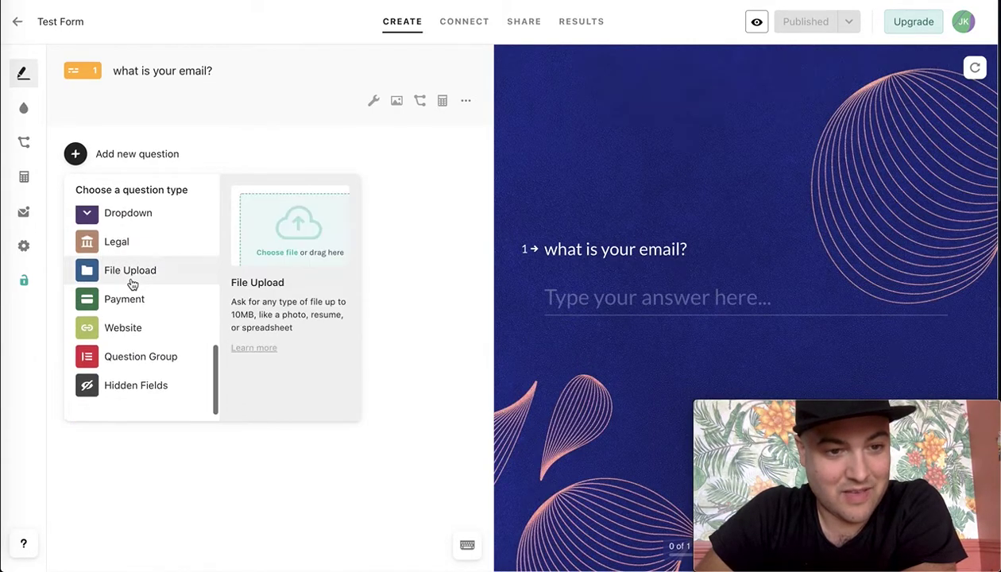
scroll(130, 283, "up", 10)
scroll(148, 282, "down", 2)
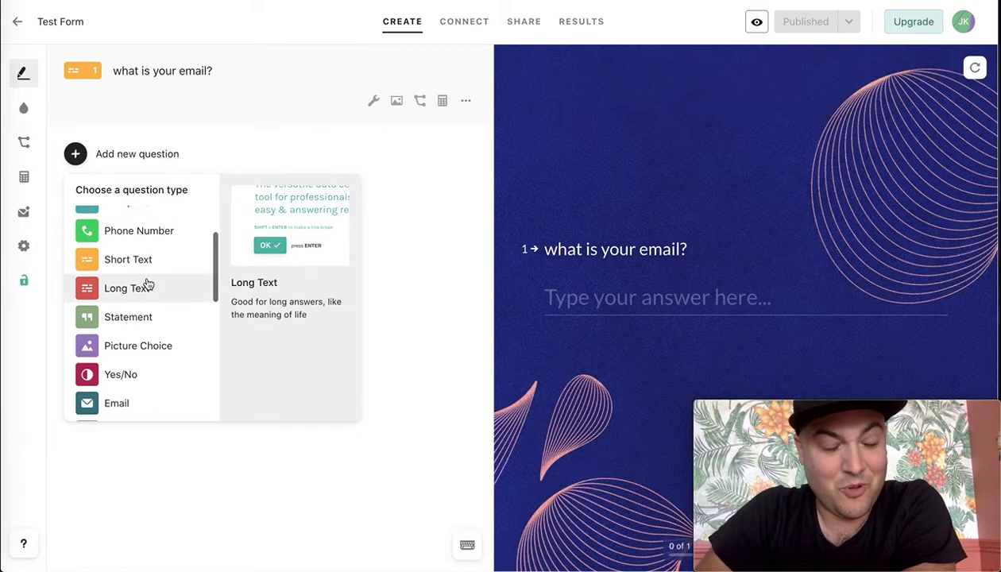
scroll(148, 284, "down", 6)
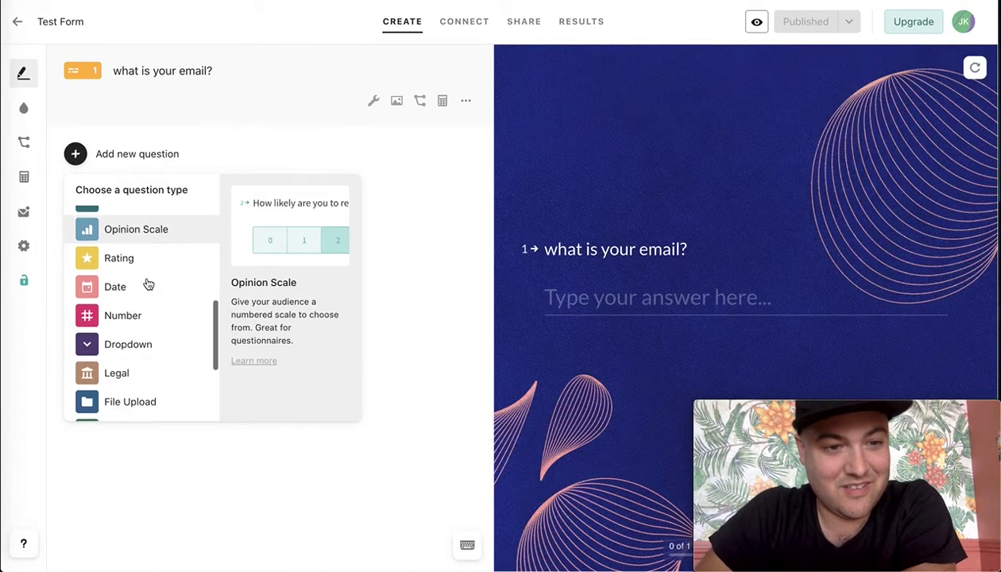
scroll(148, 284, "up", 3)
scroll(148, 287, "down", 6)
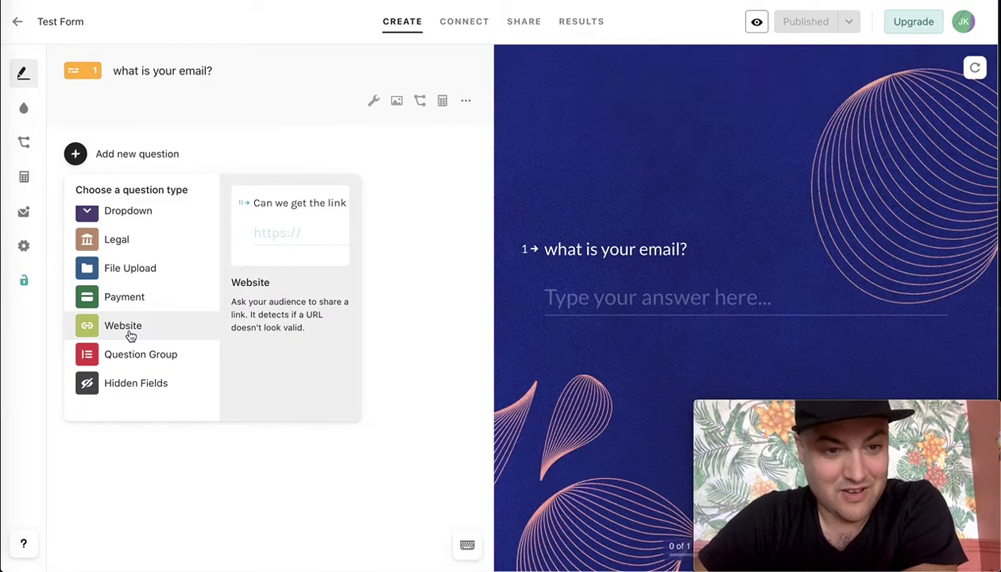
scroll(129, 335, "up", 6)
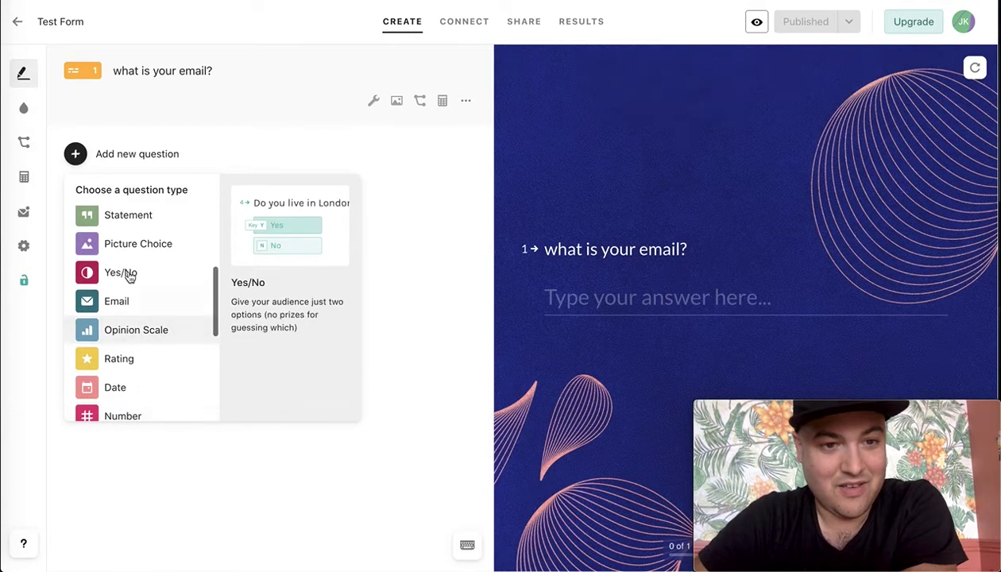
scroll(129, 274, "up", 5)
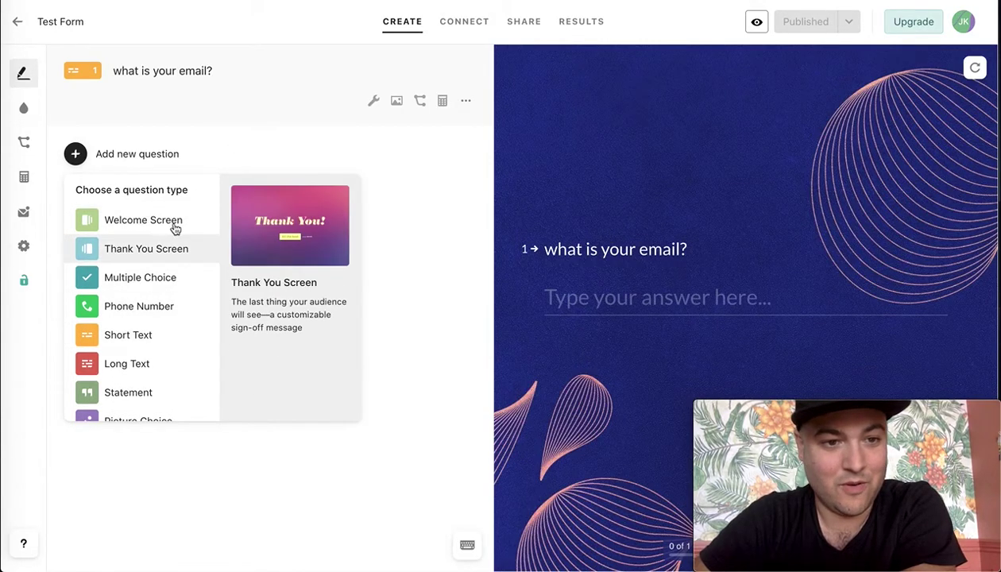
left_click(181, 469)
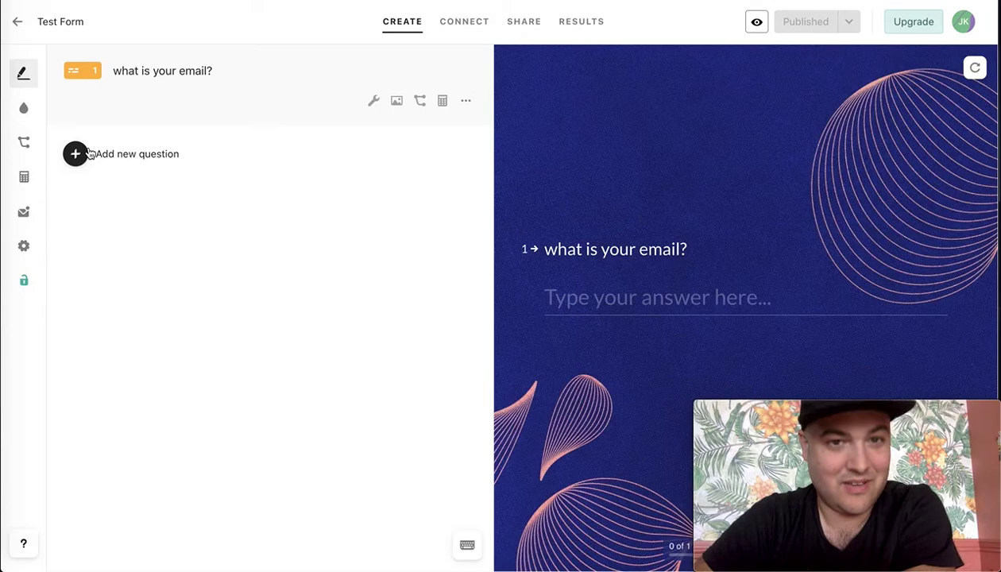
left_click(30, 117)
- Return to the Design panel and scroll through the Public Themes gallery
left_click(28, 80)
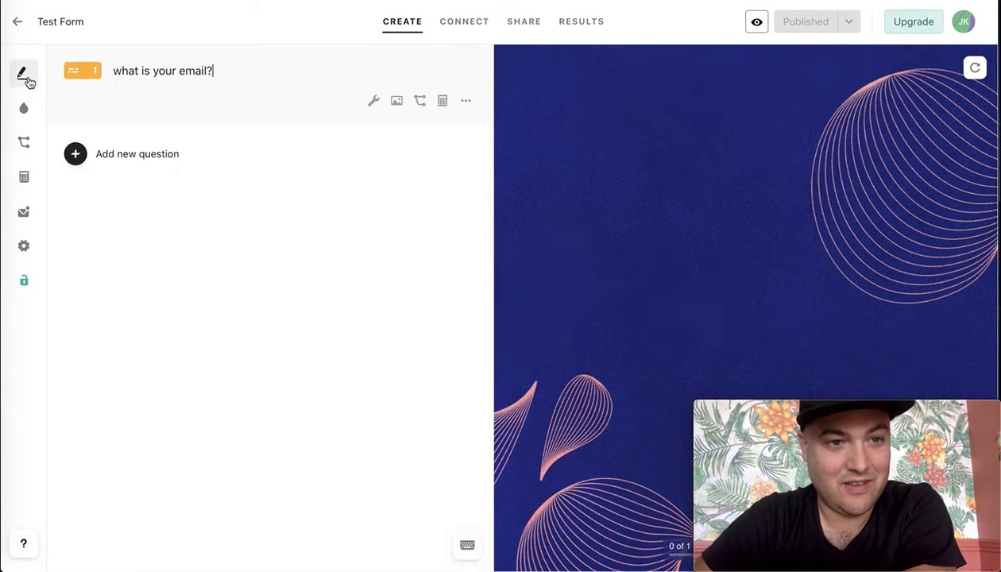
left_click(26, 109)
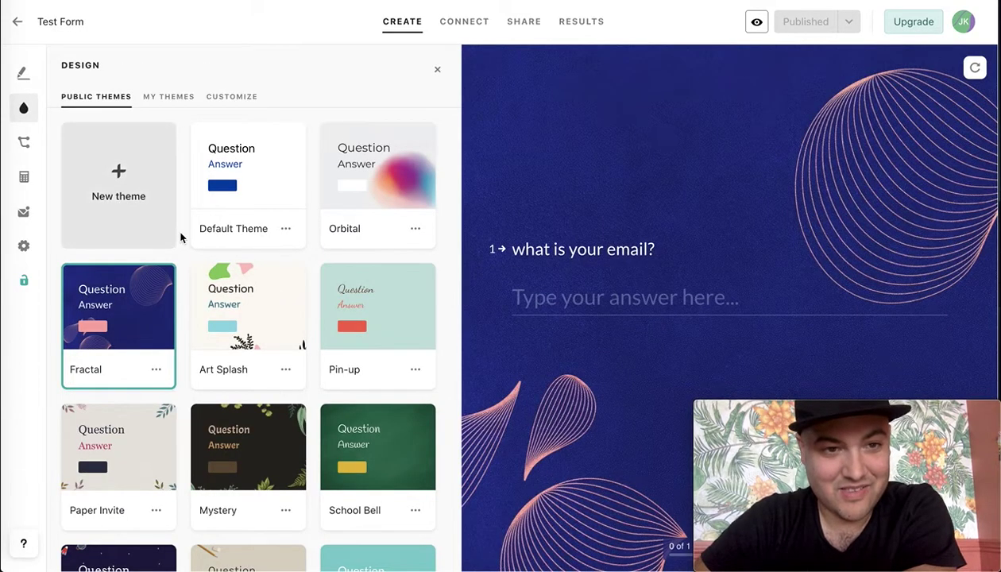
scroll(181, 238, "down", 7)
scroll(181, 238, "down", 2)
scroll(181, 238, "up", 10)
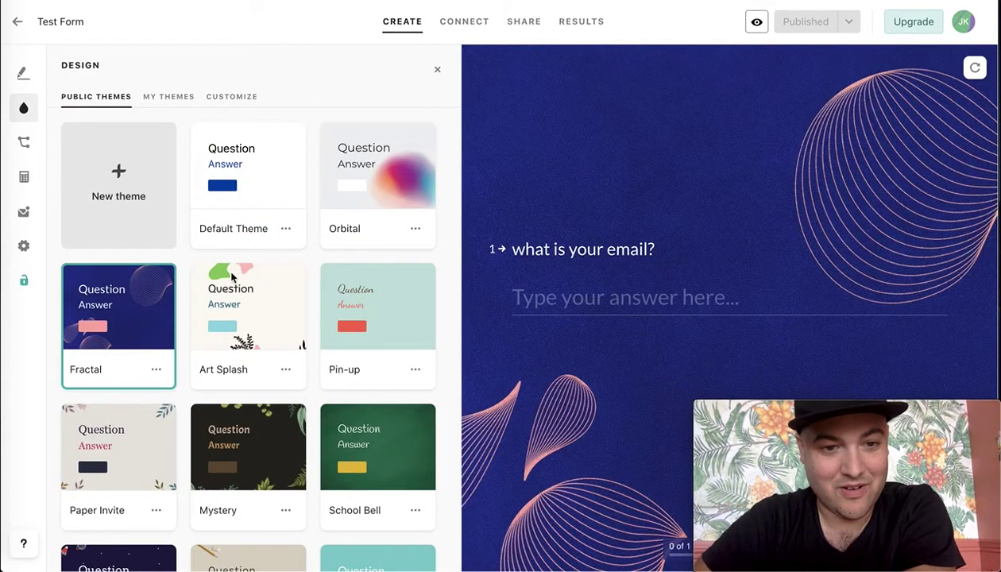
scroll(233, 298, "down", 1)
scroll(236, 385, "down", 2)
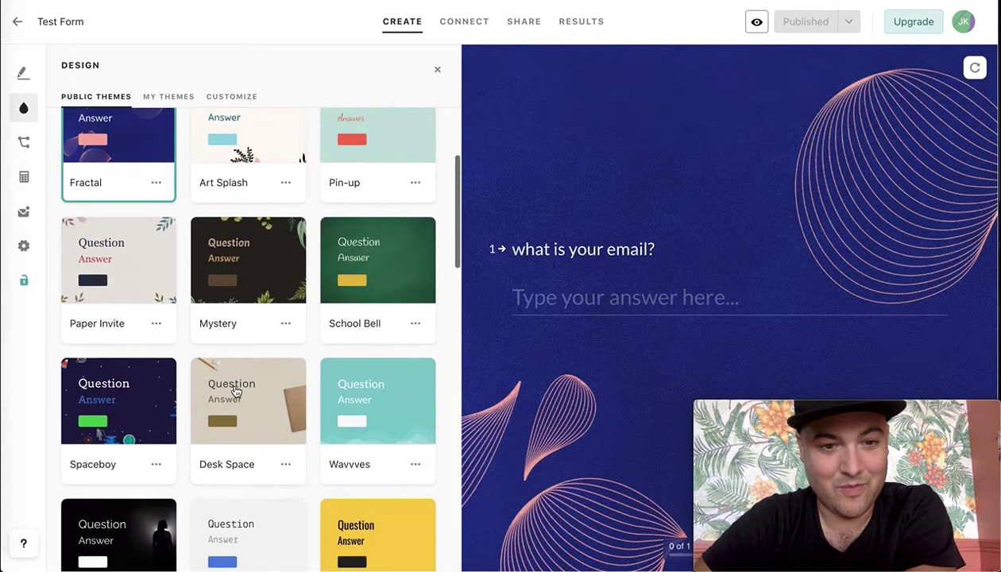
scroll(232, 382, "up", 3)
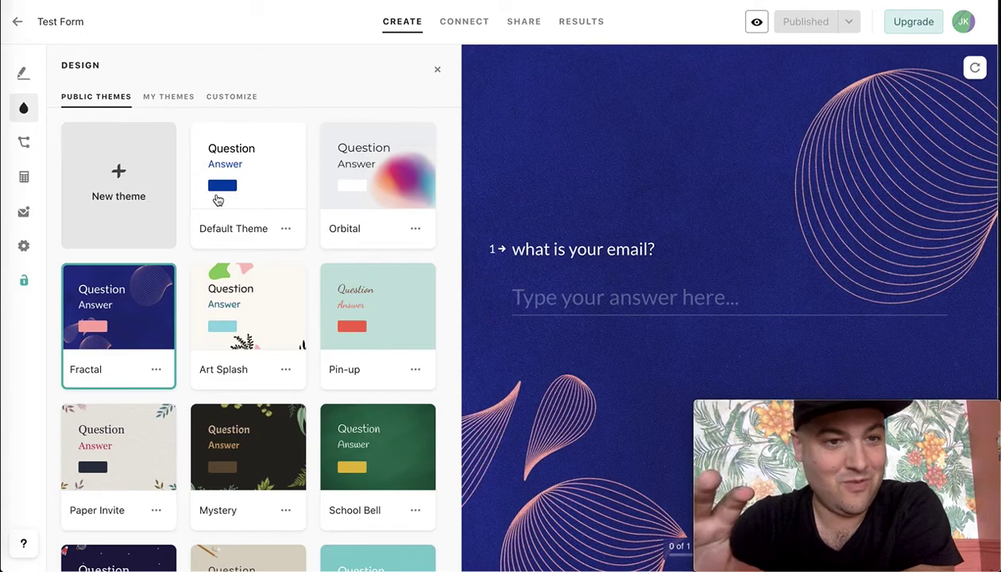
- Preview a theme card, then try the Mystery theme on Test Form
left_click(218, 200)
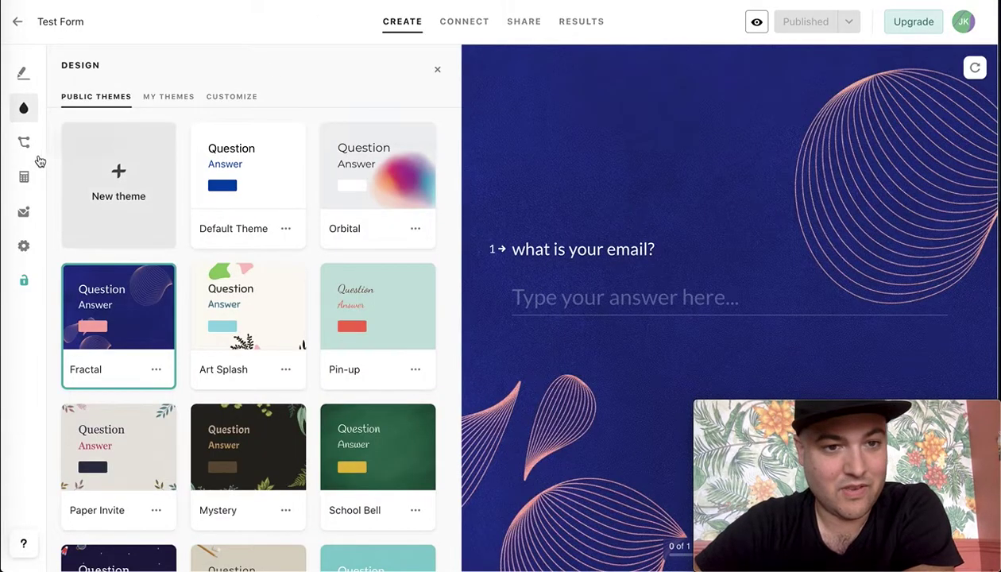
scroll(69, 195, "down", 3)
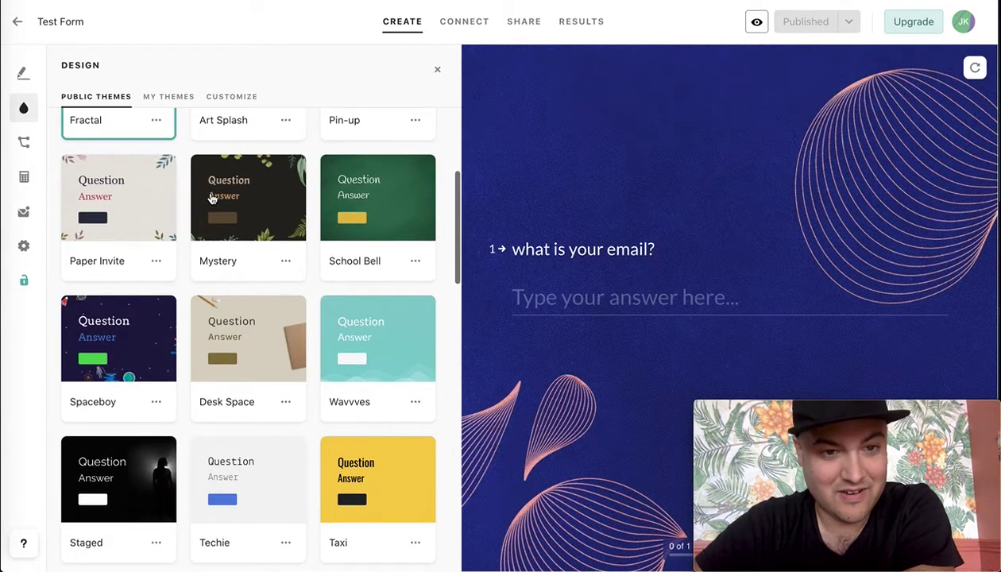
left_click(213, 197)
- Try Paper Invite and Spaceboy, apply the Desk Space theme, then view the Logic Jump map
left_click(109, 213)
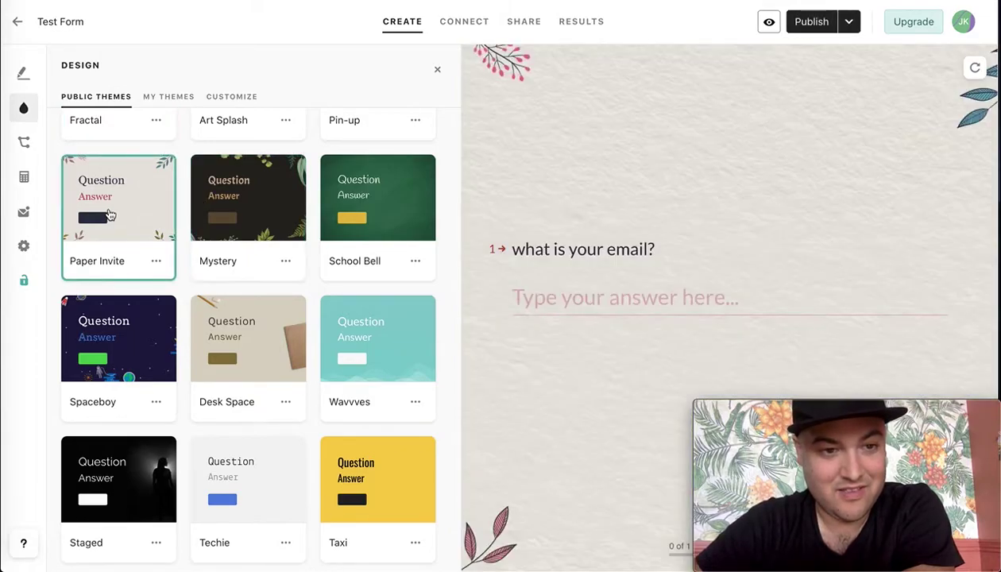
left_click(119, 315)
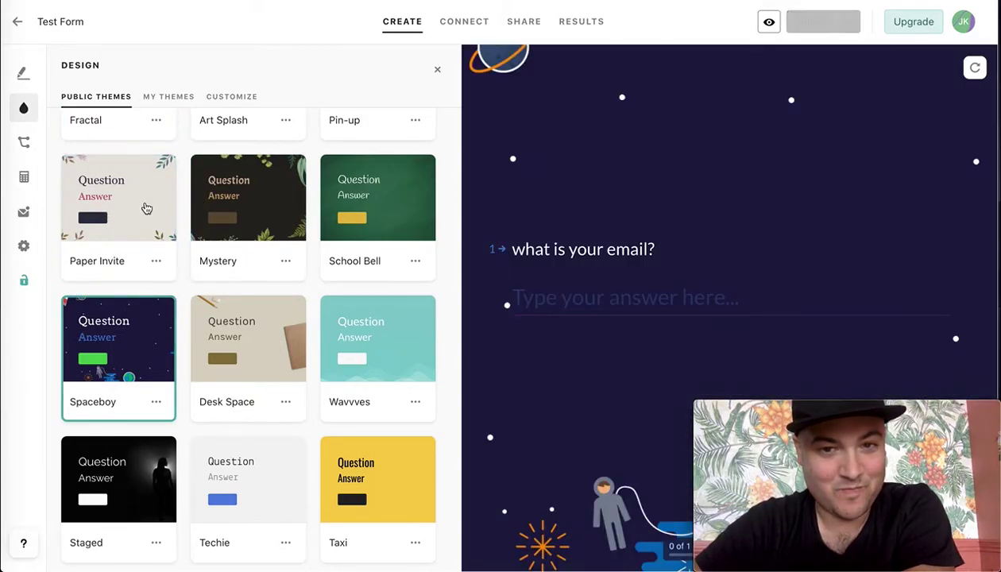
left_click(238, 310)
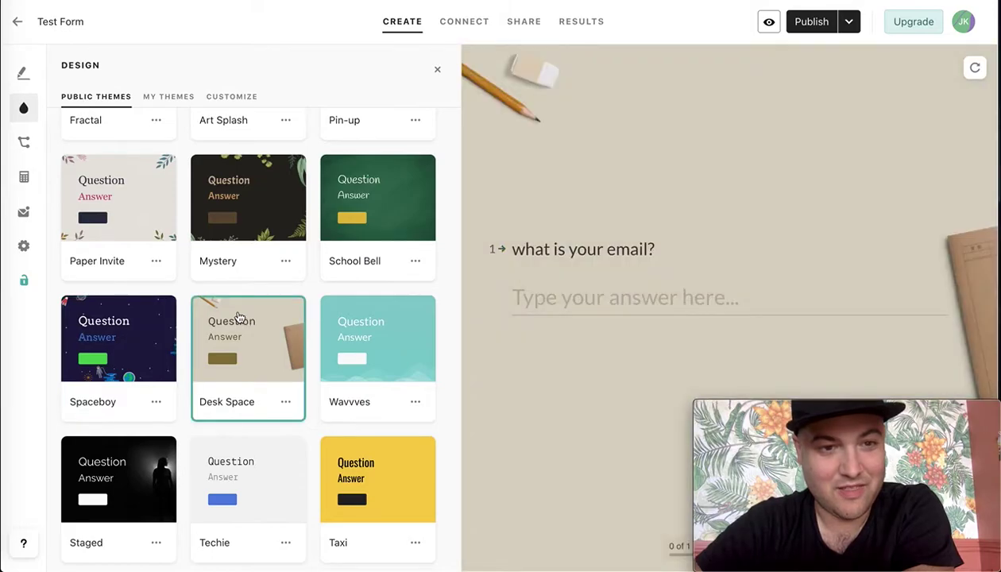
left_click(34, 148)
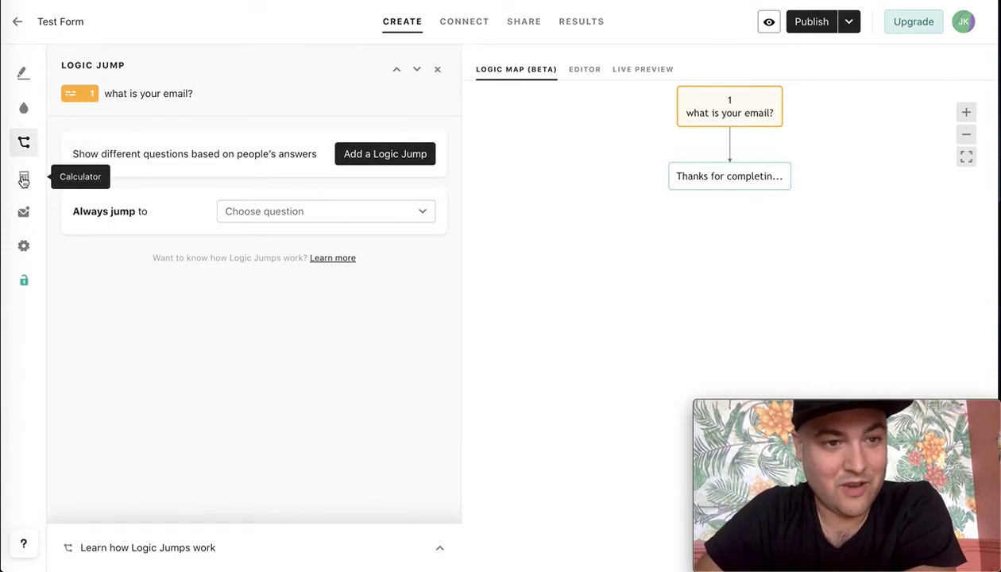
- Look over the calculator and email notification panels, then bring up the form Settings
left_click(24, 178)
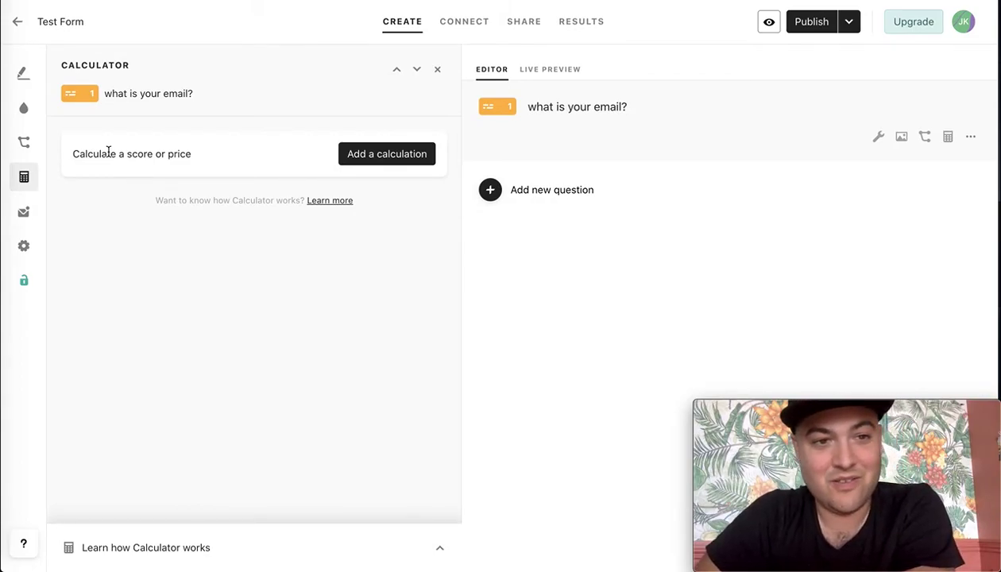
left_click(24, 213)
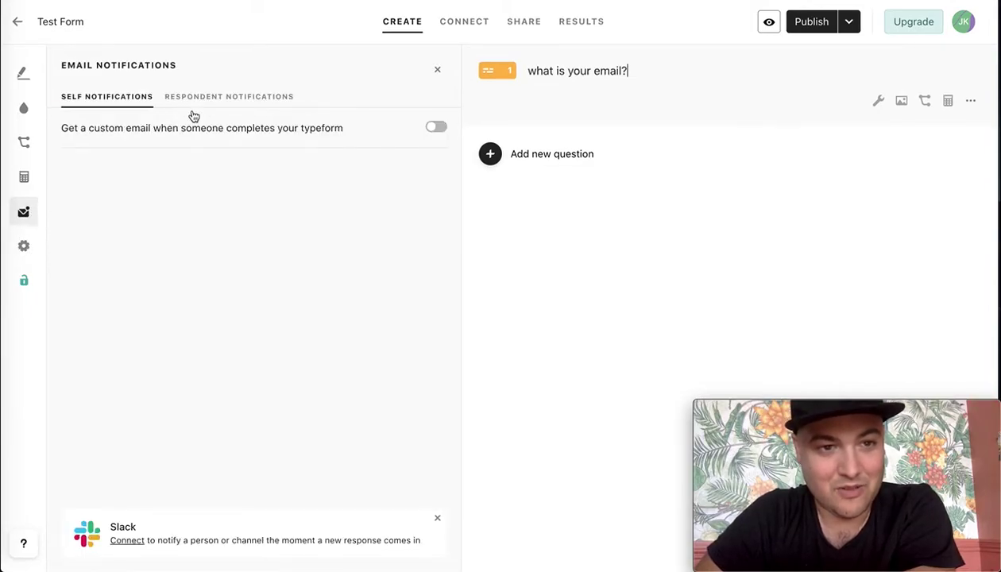
left_click(24, 246)
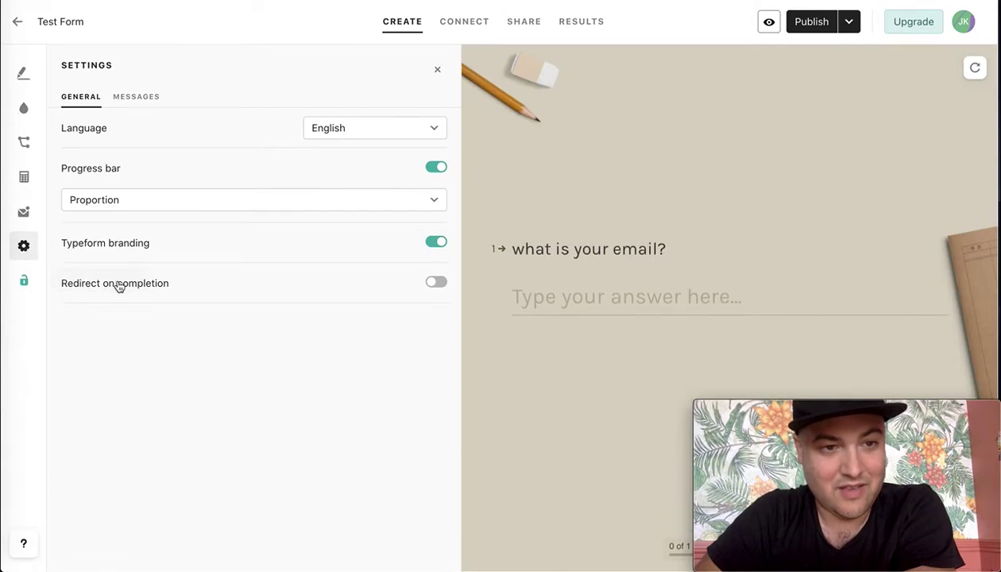
- Browse the Messages tab texts, switch back to General, and return to the question builder
left_click(151, 97)
scroll(148, 323, "down", 5)
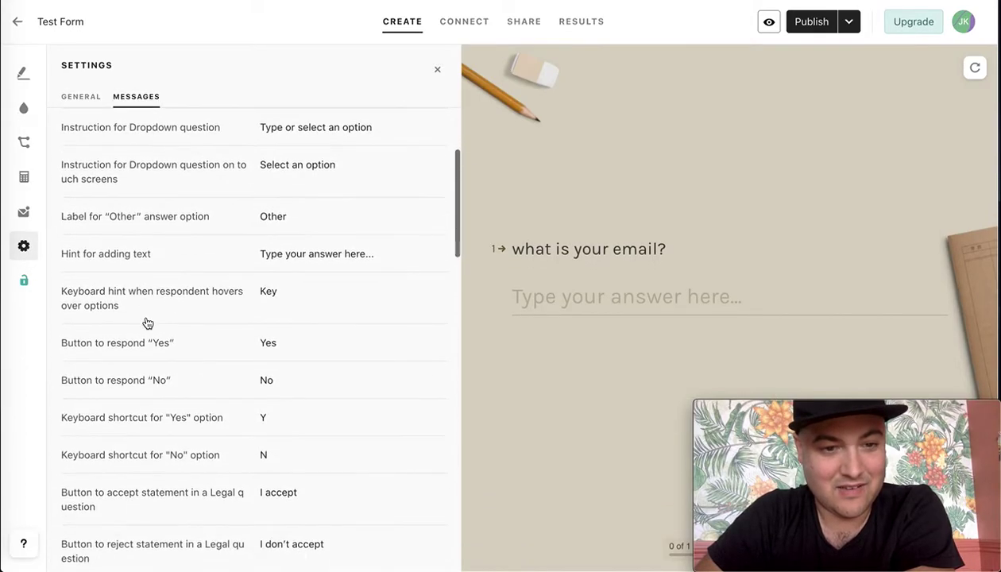
scroll(137, 354, "down", 5)
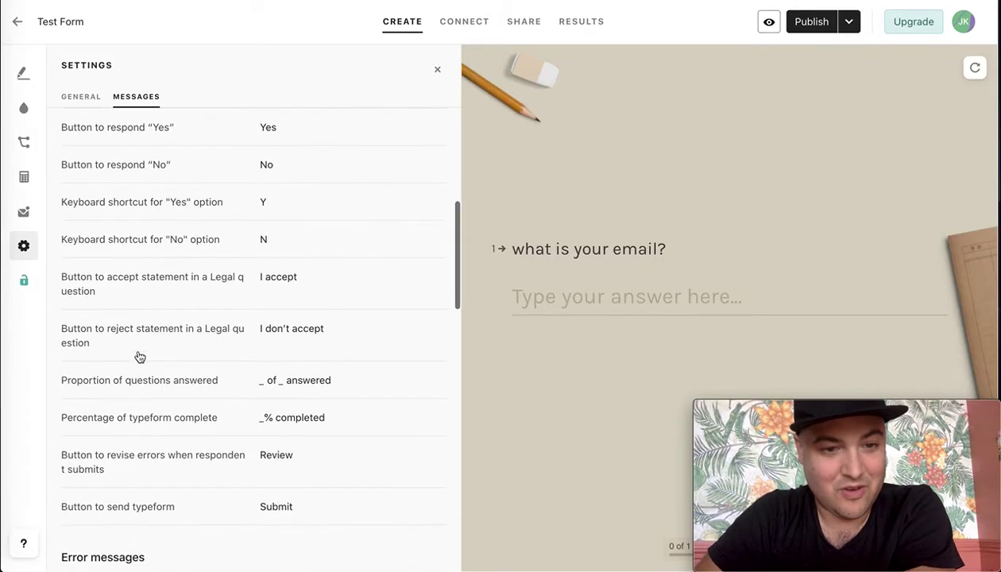
scroll(139, 356, "down", 5)
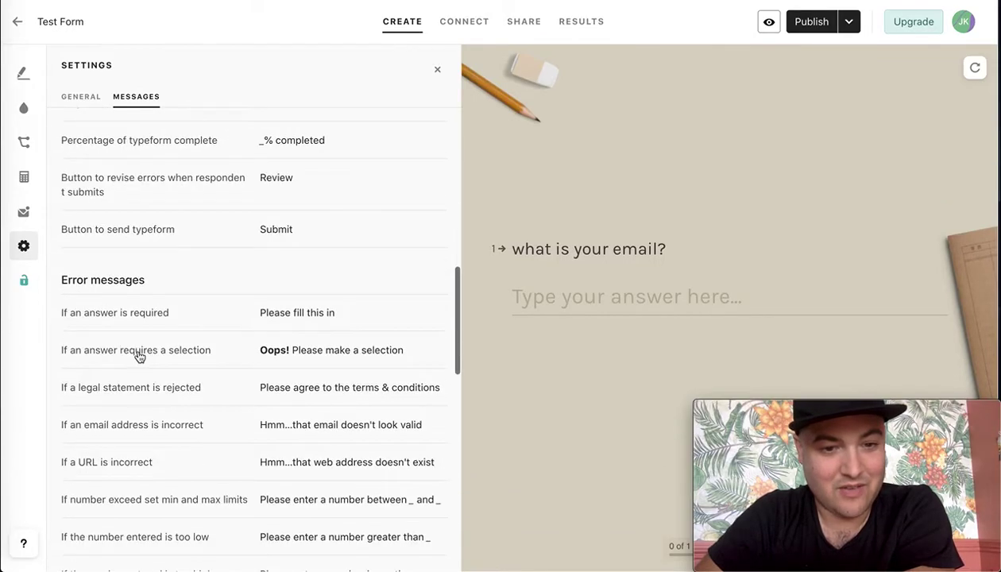
scroll(137, 363, "up", 10)
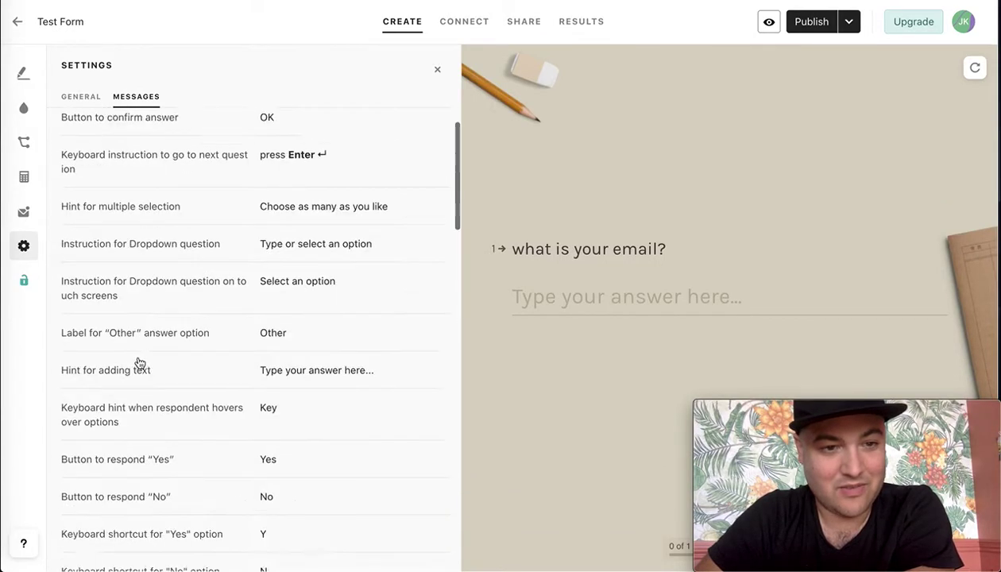
left_click(74, 100)
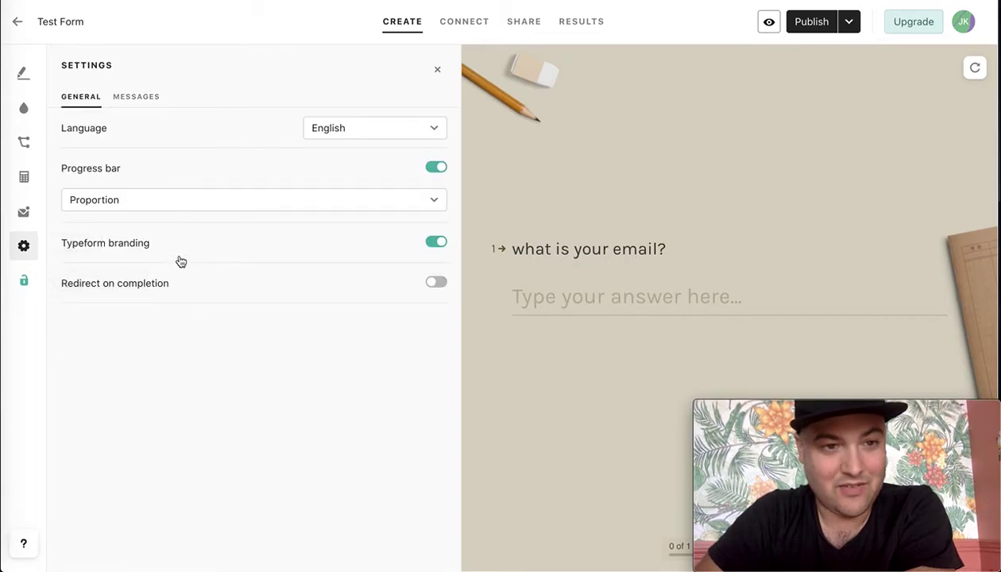
left_click(24, 75)
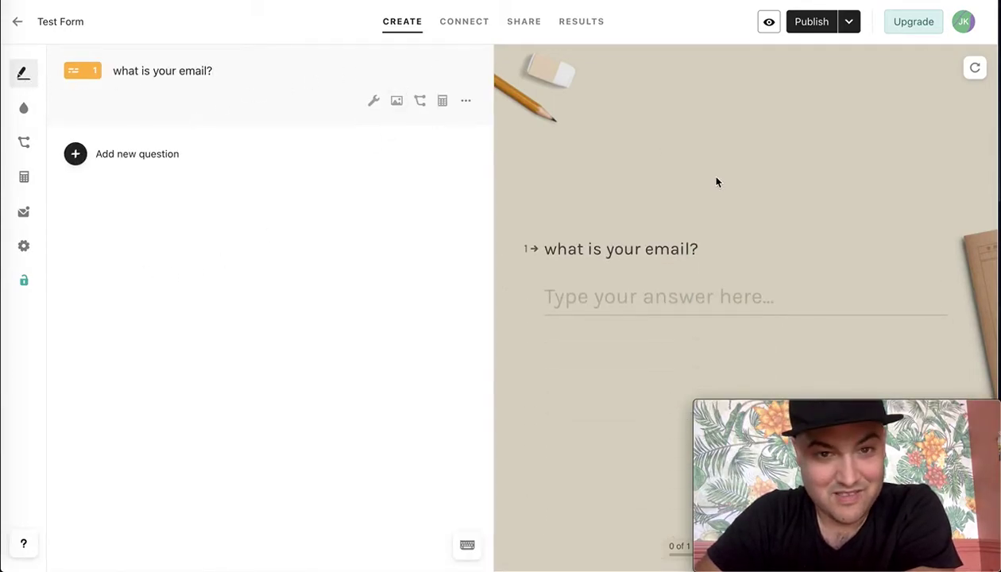
left_click(848, 24)
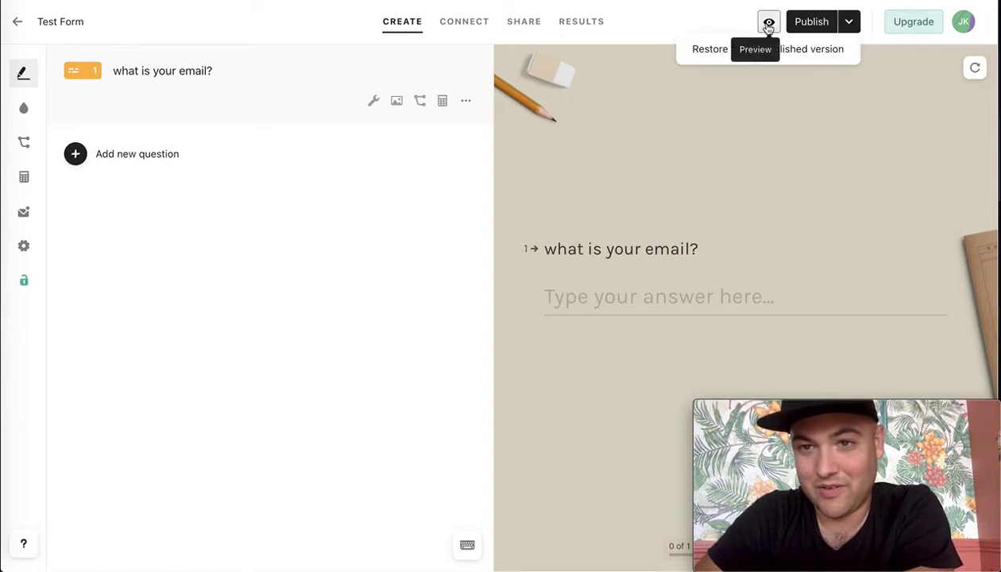
left_click(854, 30)
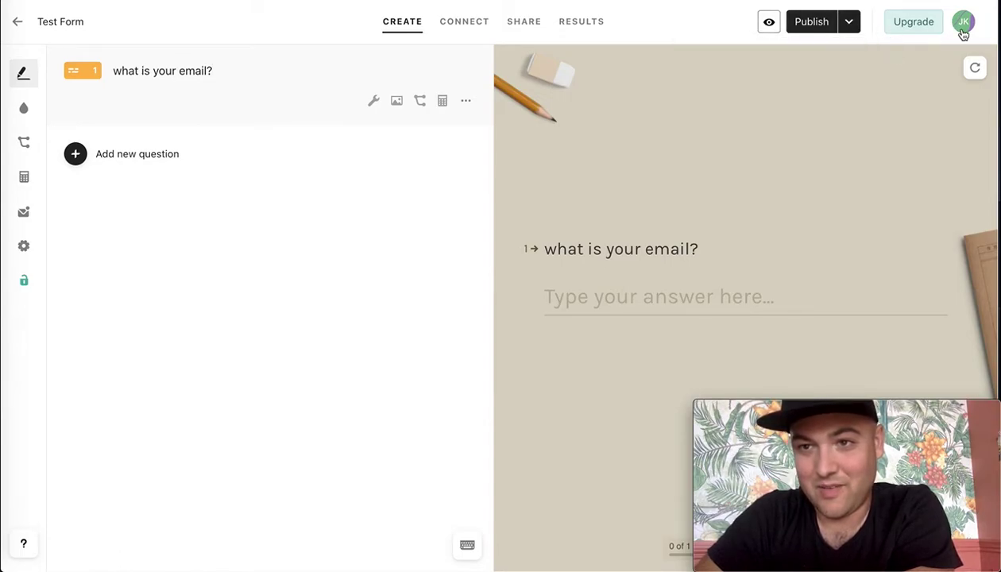
left_click(964, 32)
left_click(966, 31)
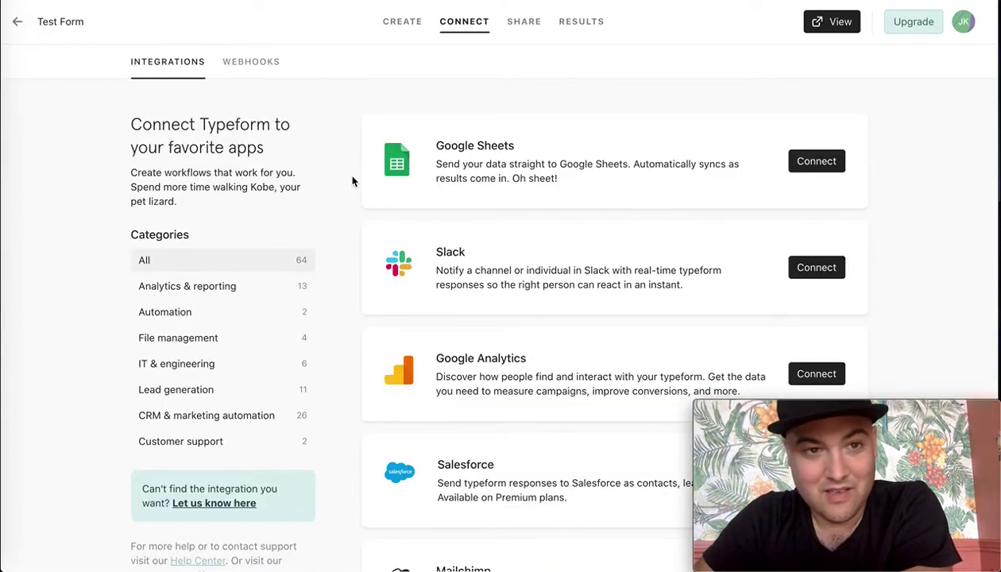
- Scroll through the list of available integrations
scroll(337, 213, "down", 3)
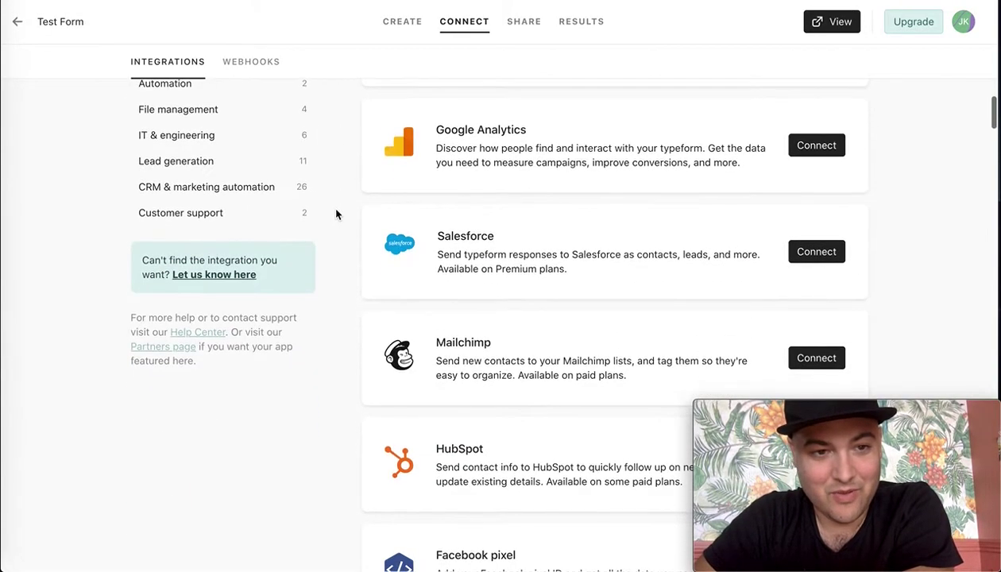
scroll(318, 219, "up", 2)
scroll(380, 221, "up", 1)
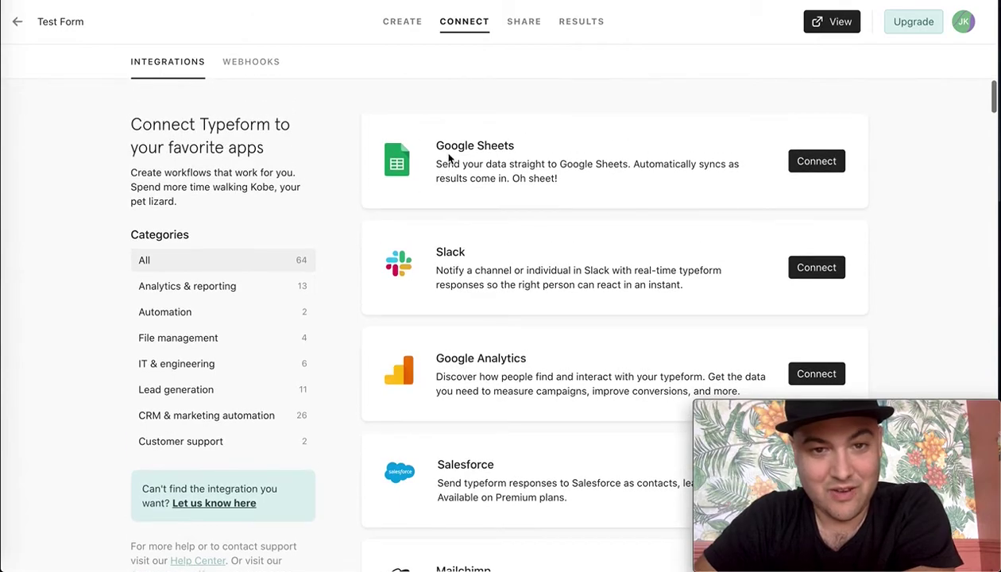
scroll(440, 243, "down", 1)
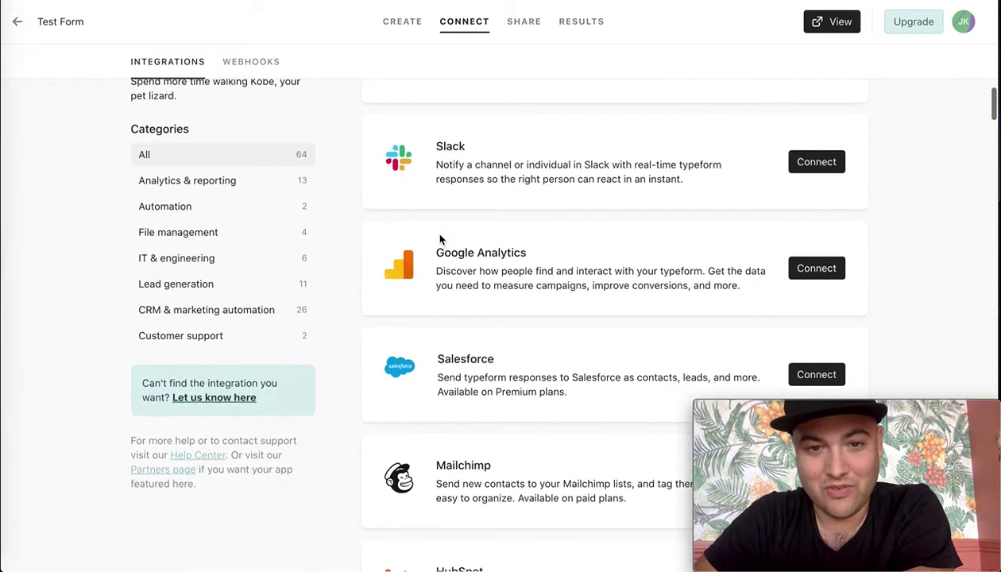
scroll(440, 238, "down", 2)
scroll(331, 257, "up", 2)
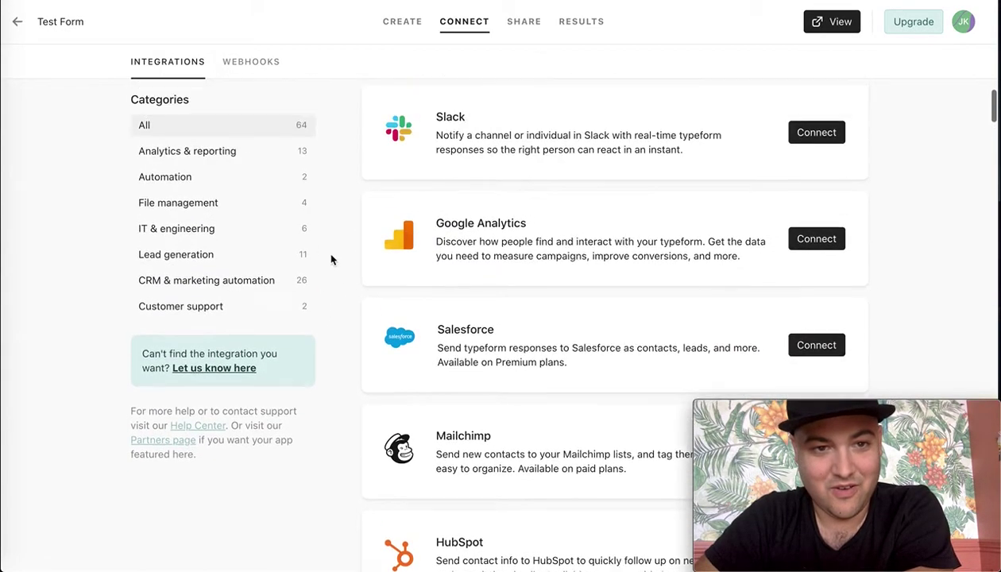
- Filter integrations by Analytics & reporting and Automation, return to All, then go to Share
left_click(280, 160)
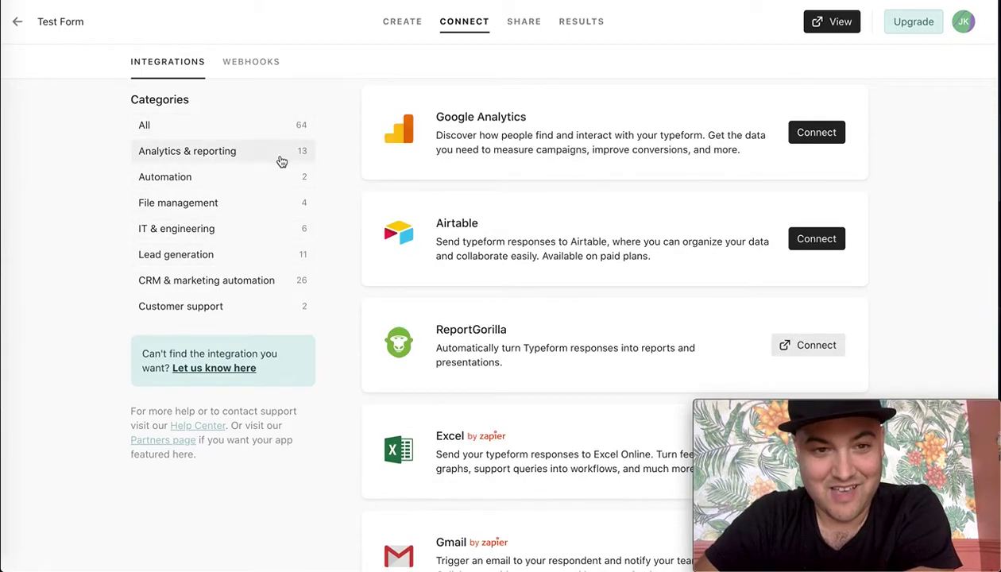
left_click(270, 177)
scroll(271, 145, "up", 1)
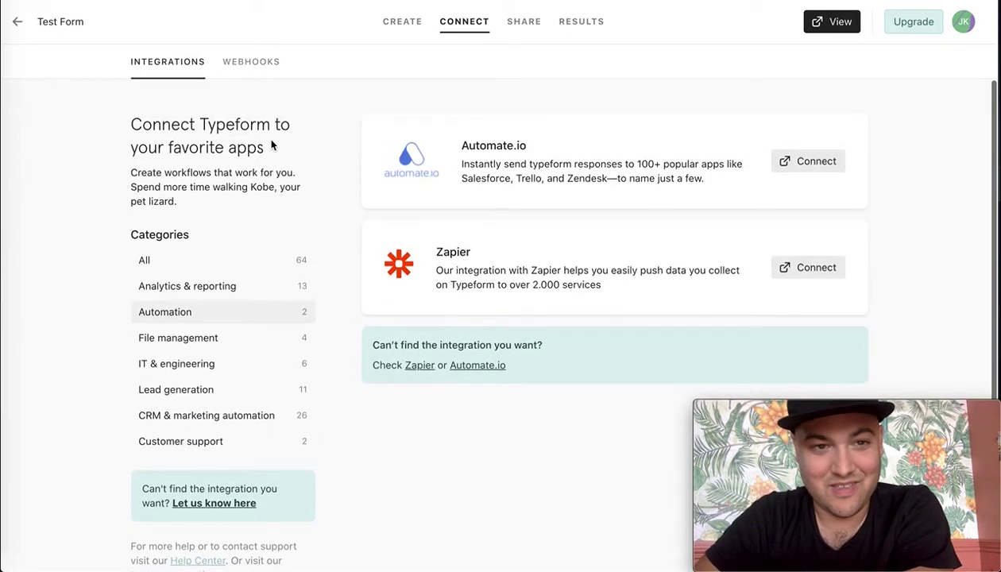
left_click(201, 269)
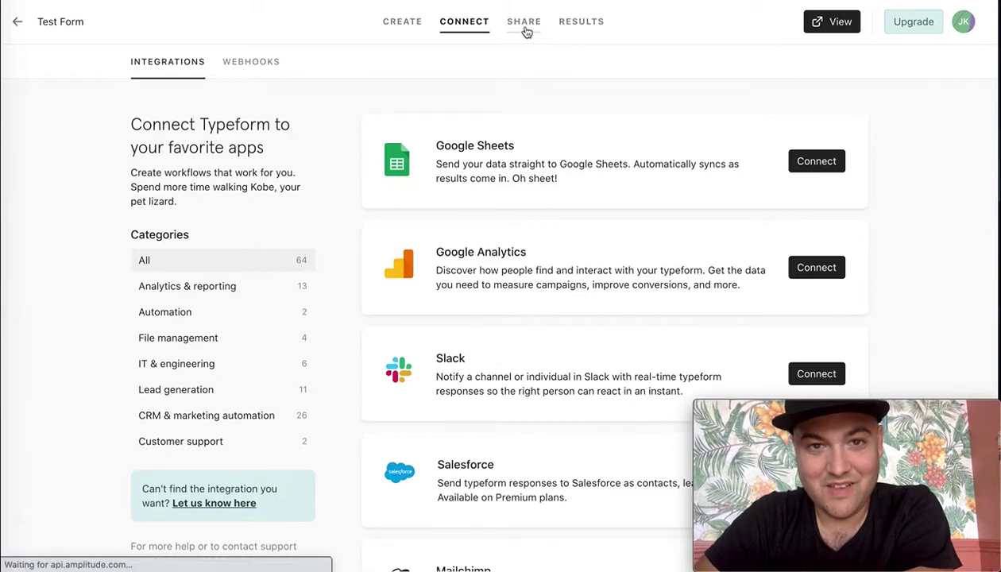
left_click(525, 23)
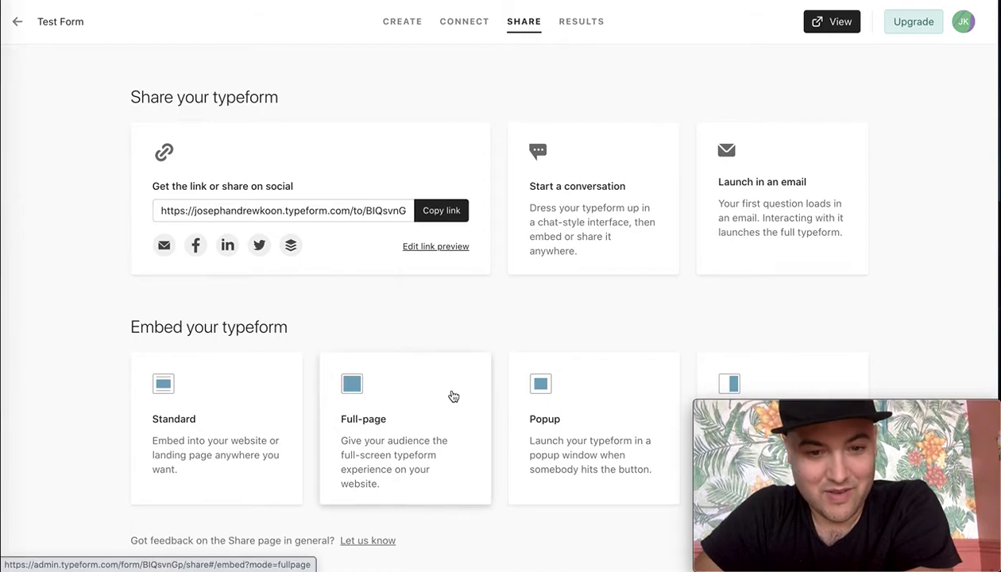
- Leave the share link and embed options for the Create builder, then go to Results
left_click(403, 21)
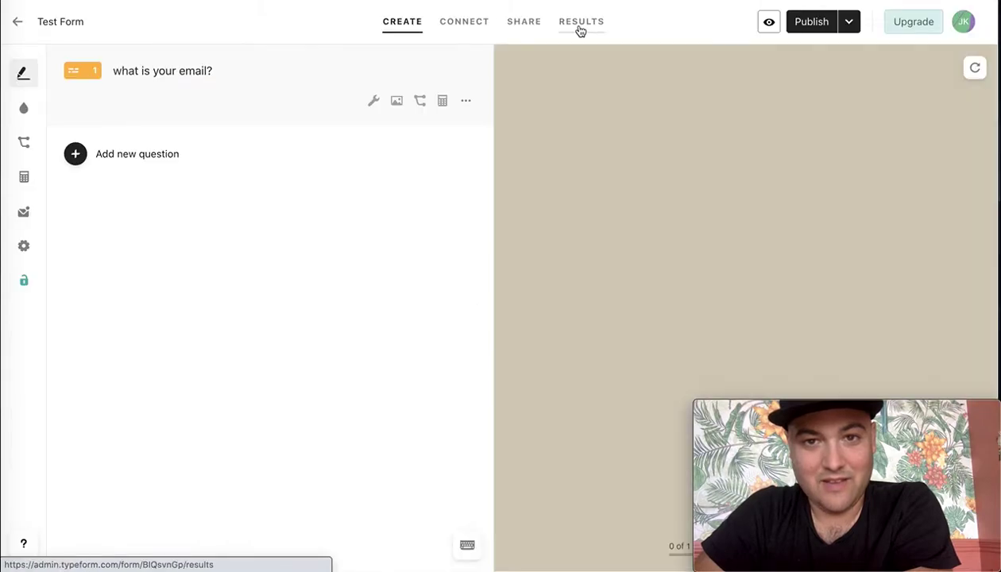
left_click(581, 30)
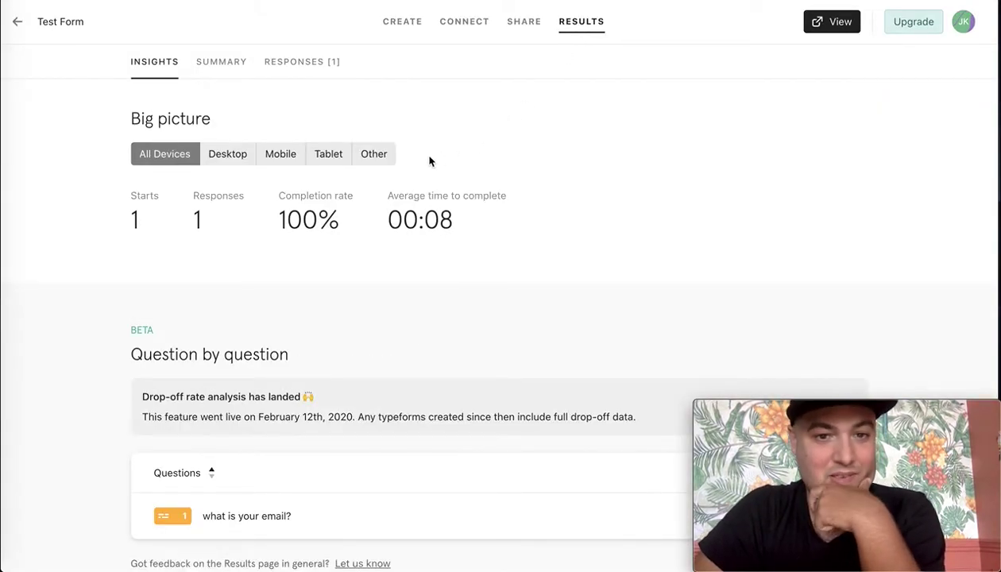
- Scroll the Results insights and highlight the completion and average-time stats
scroll(416, 297, "down", 1)
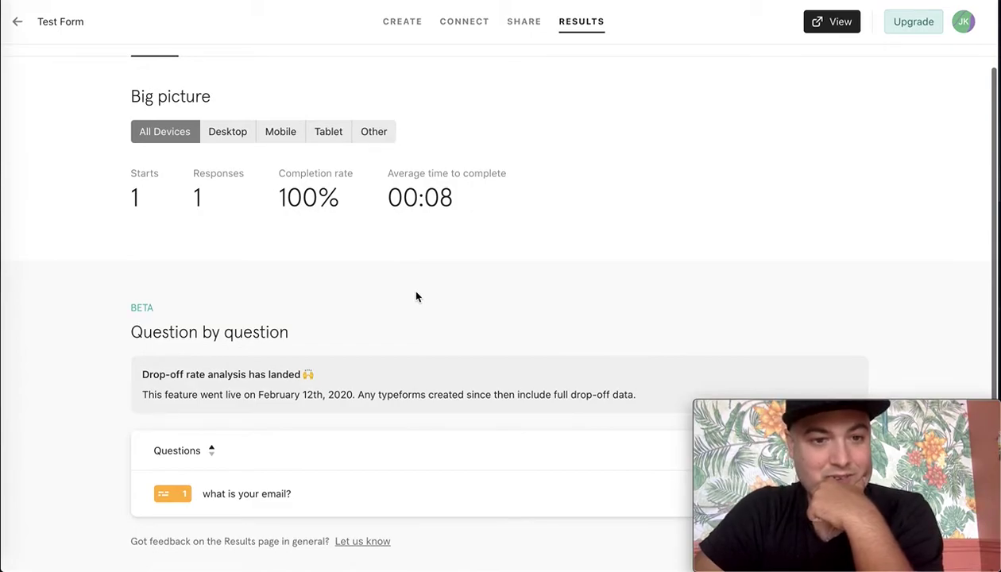
scroll(416, 297, "up", 1)
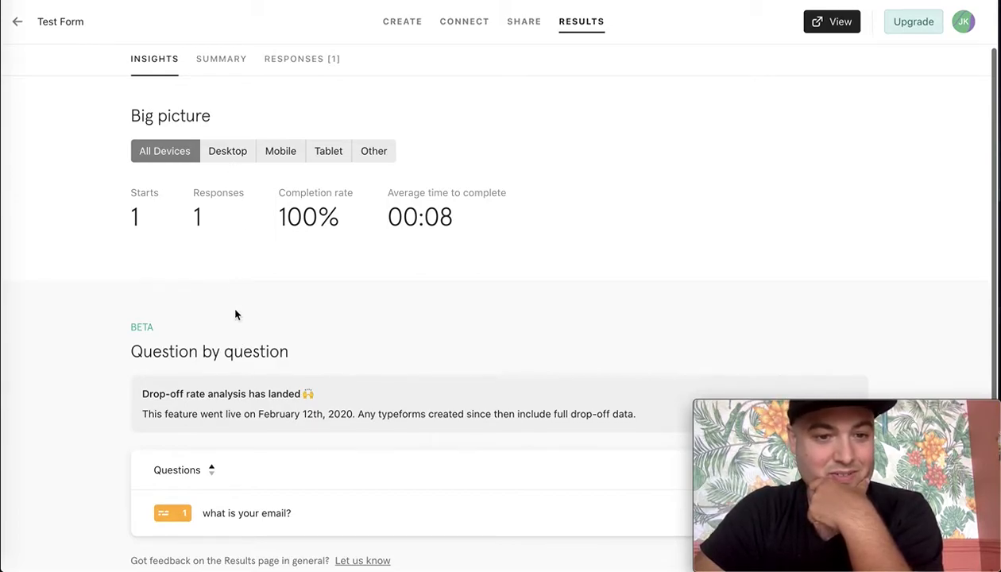
scroll(233, 342, "down", 1)
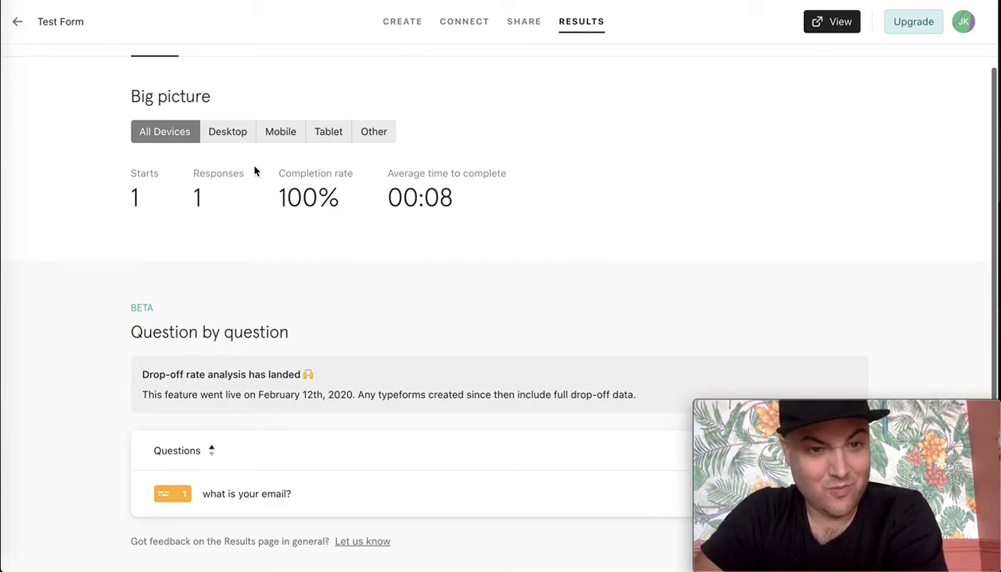
left_click_drag(286, 197, 405, 220)
left_click(405, 219)
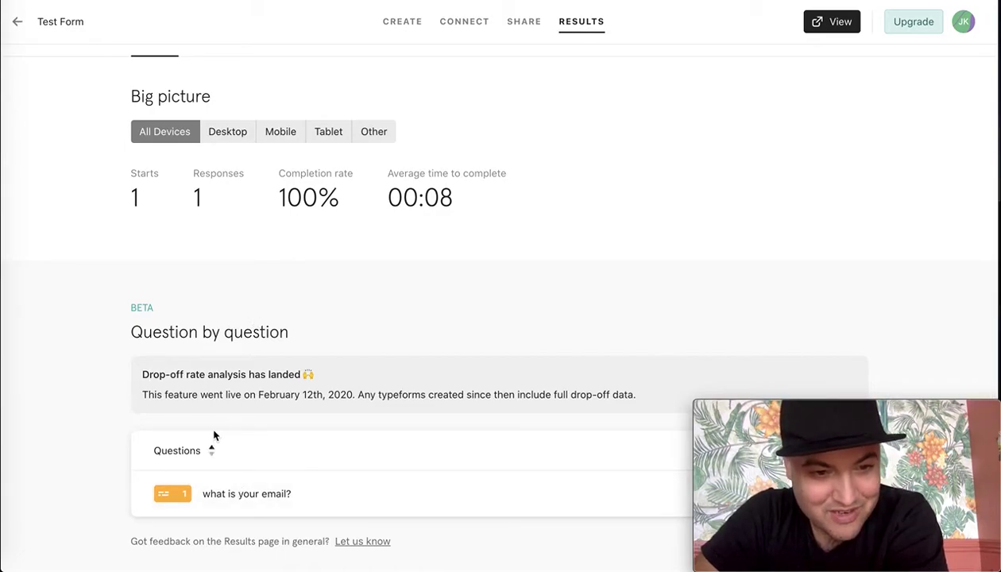
- Filter the stats to Desktop responses, then back to All Devices
scroll(226, 380, "up", 1)
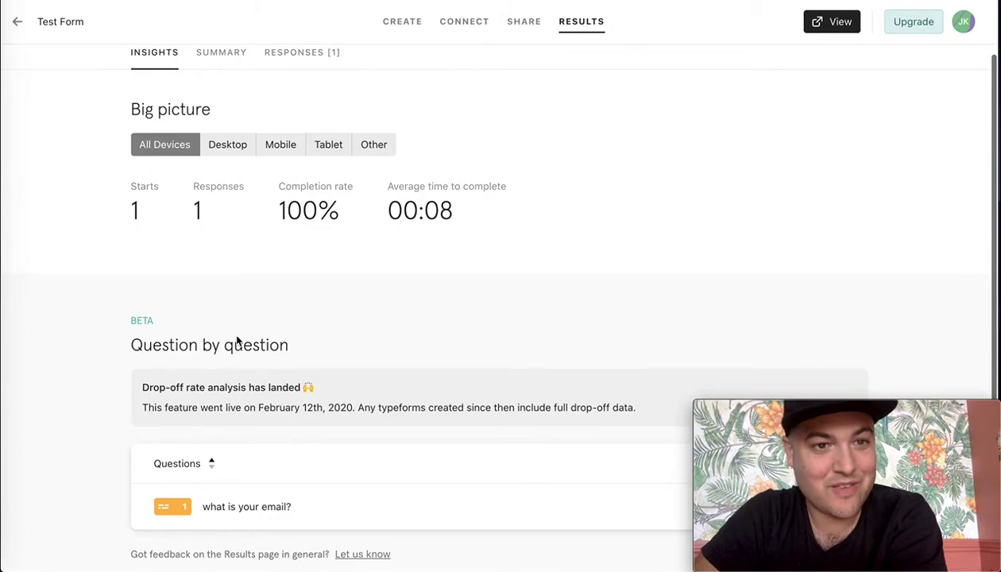
scroll(237, 341, "up", 1)
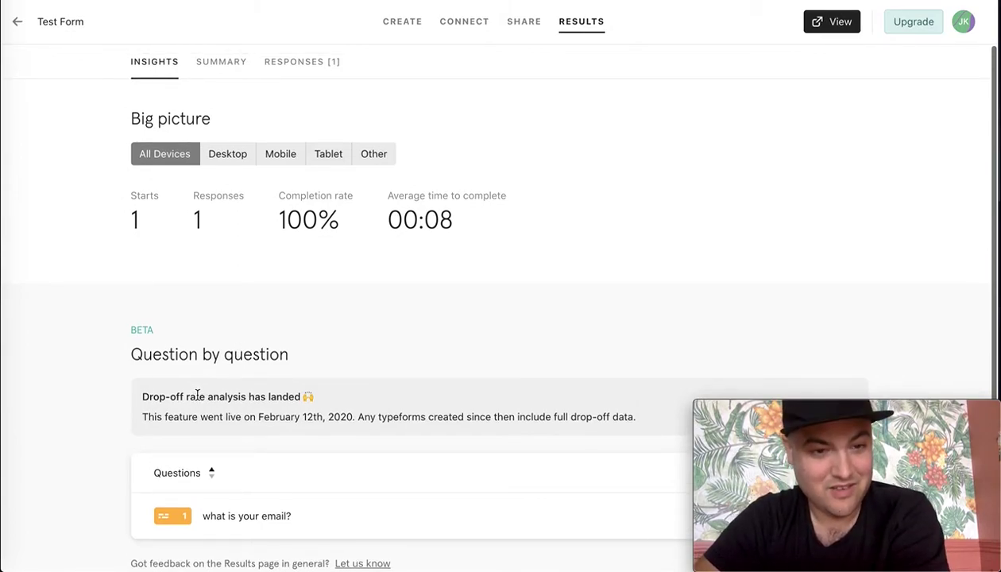
left_click(243, 159)
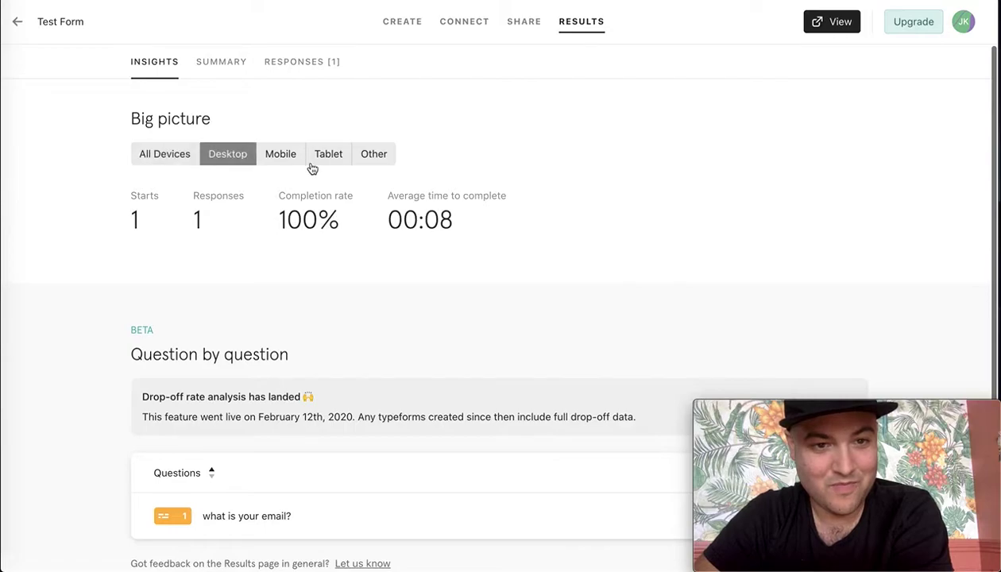
left_click(193, 159)
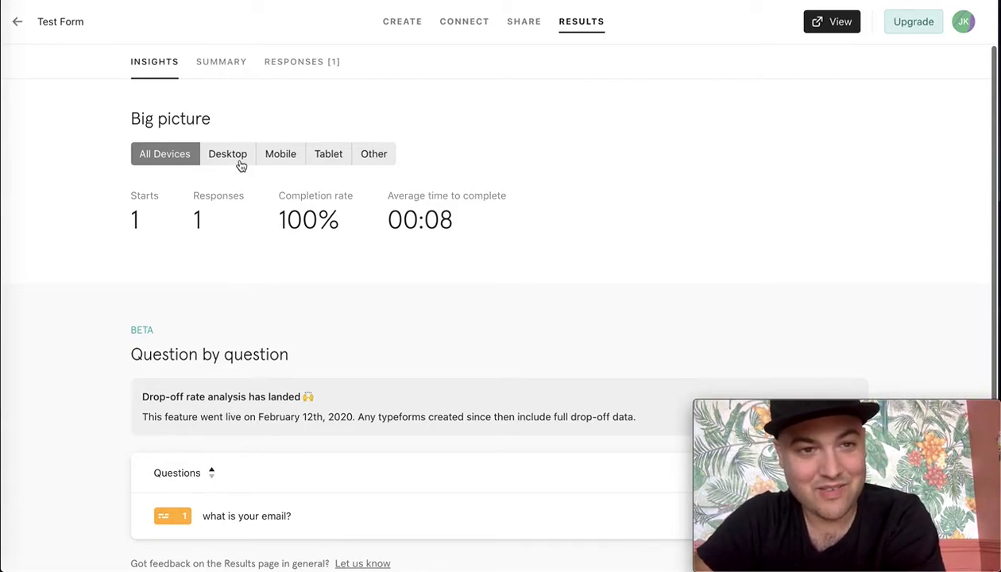
- Move between Summary, Insights and Responses [1] to show Test Form's single email answer
left_click(223, 66)
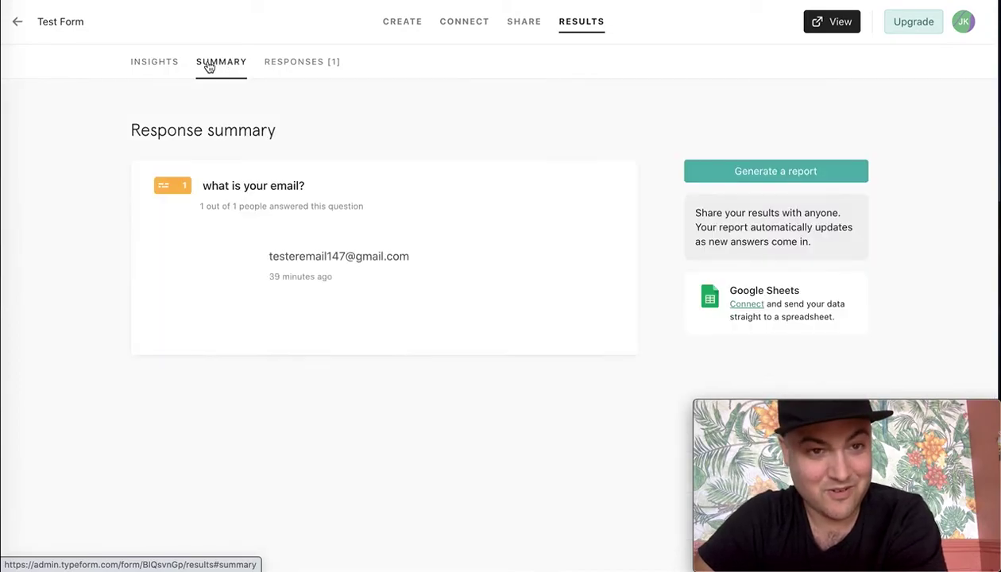
left_click(158, 68)
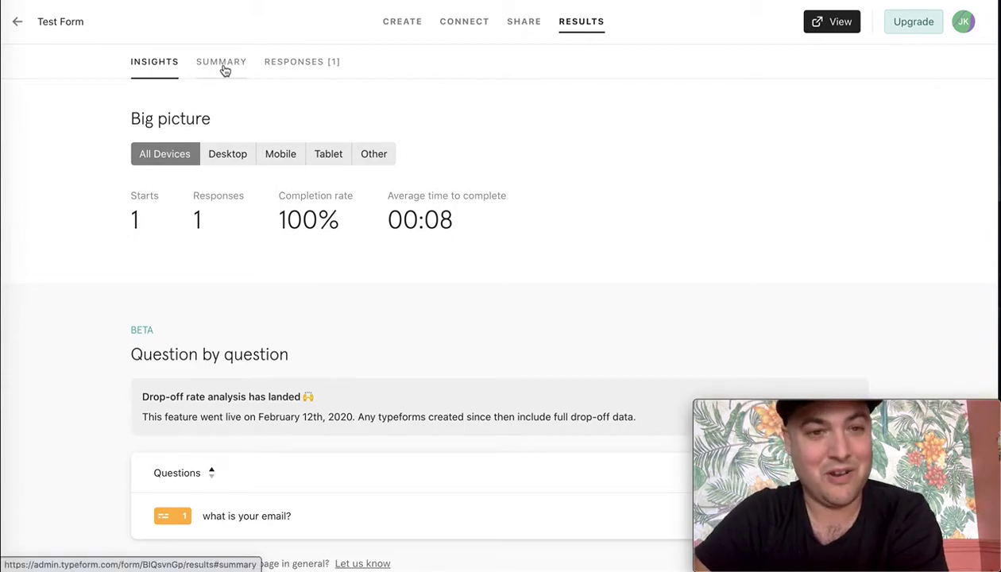
left_click(300, 65)
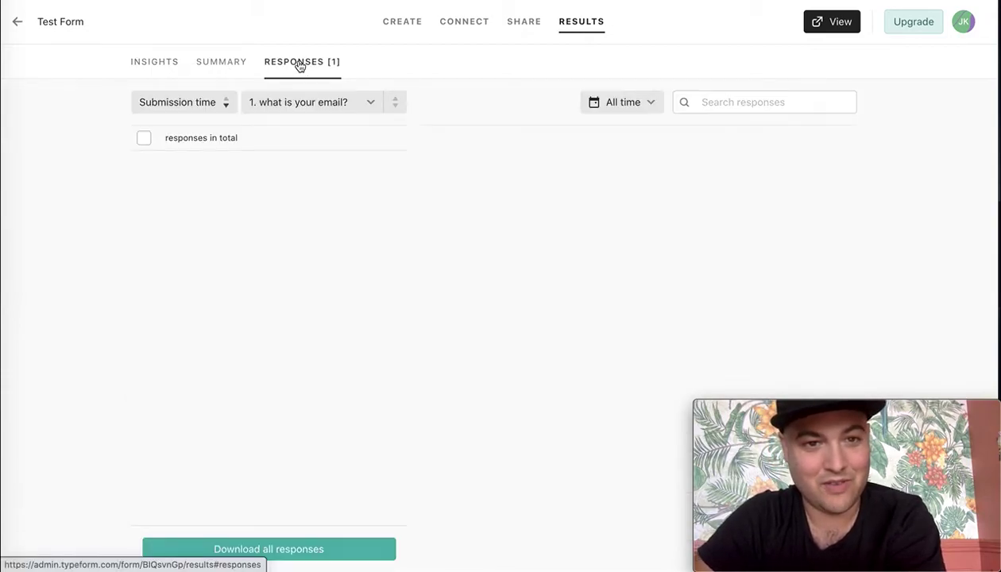
left_click(163, 65)
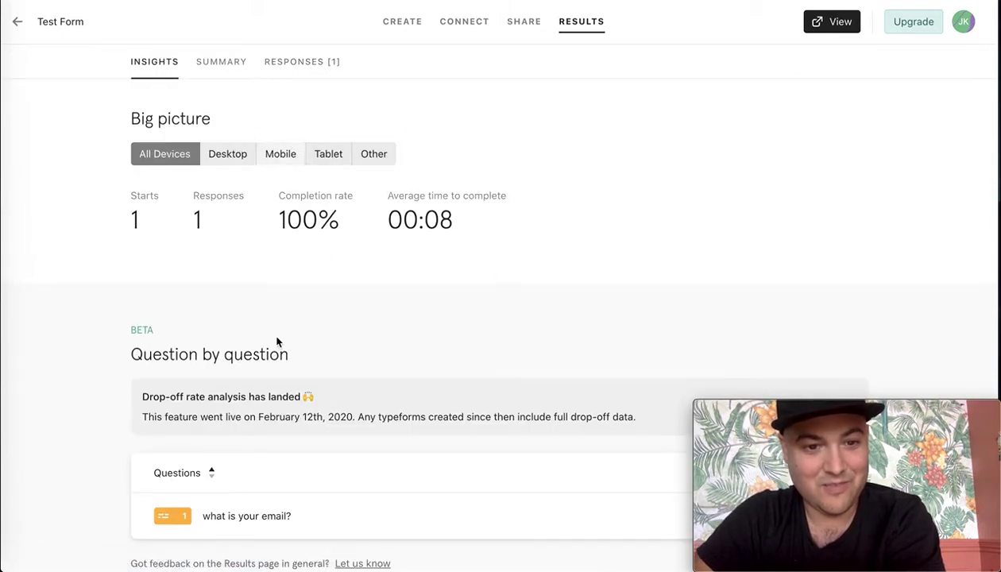
scroll(277, 341, "down", 1)
scroll(277, 342, "up", 1)
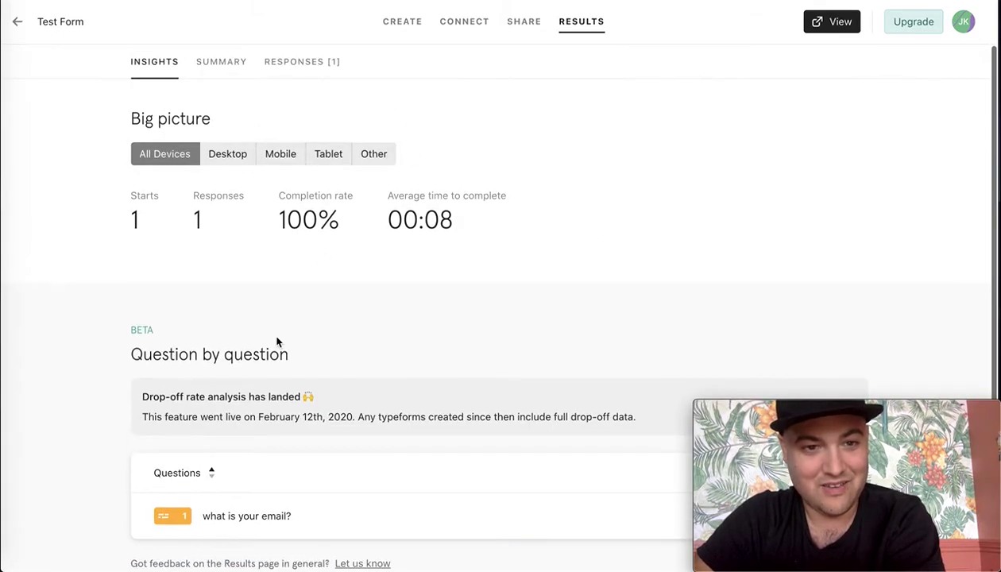
left_click(302, 61)
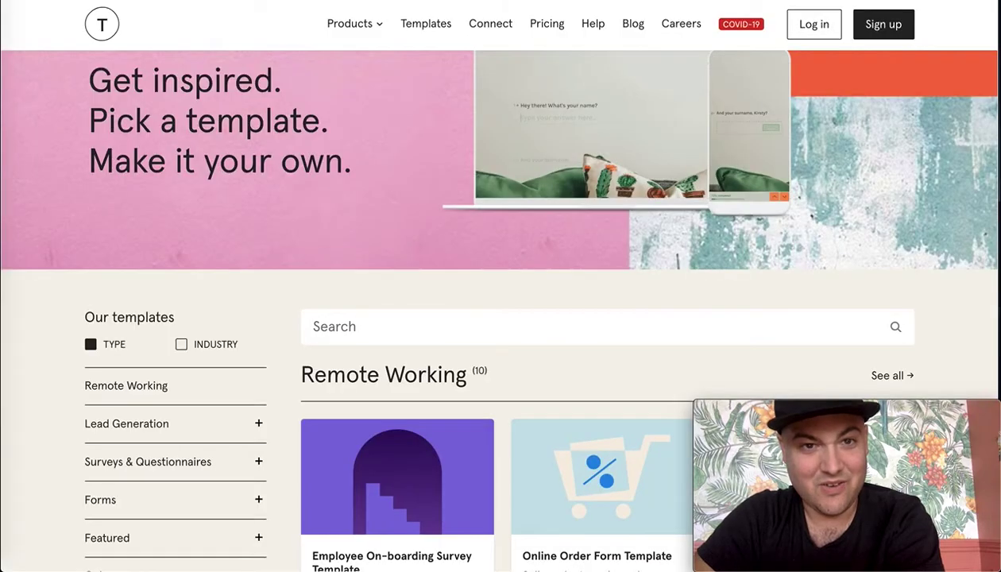
- Open Typeform Pricing and show the Professional plan monthly at 50 USD instead of 35 USD yearly
scroll(509, 137, "up", 2)
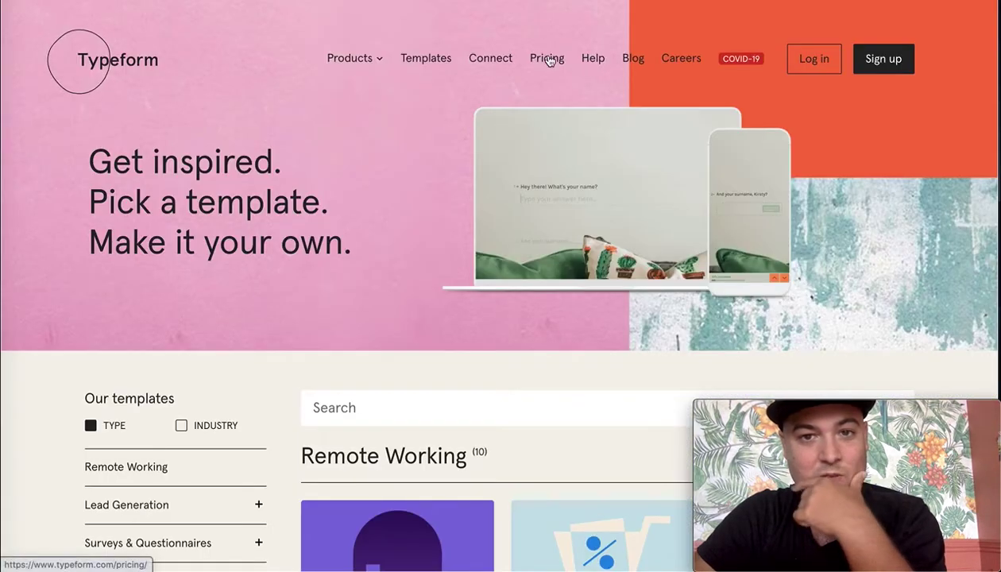
left_click(548, 61)
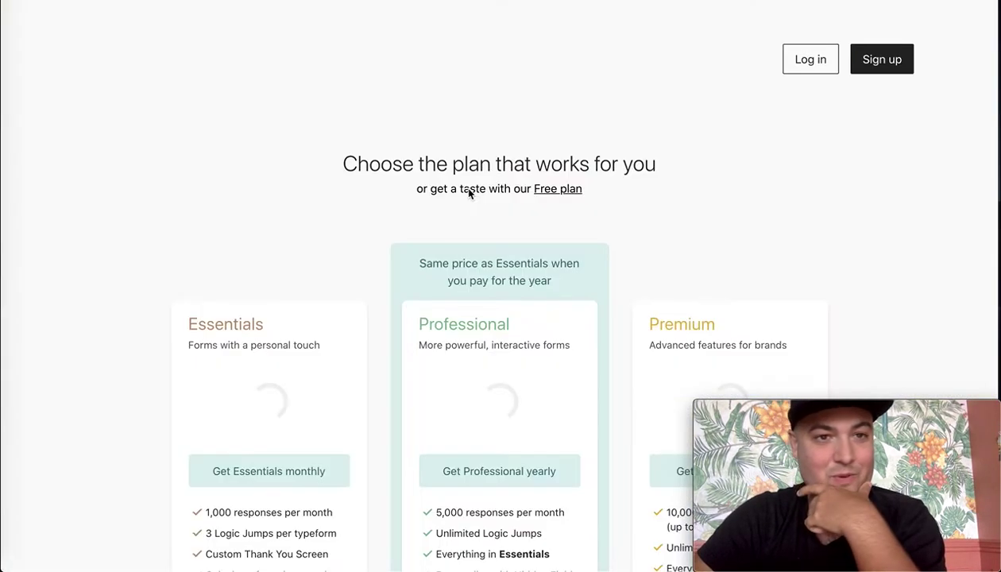
scroll(454, 272, "down", 1)
scroll(453, 273, "down", 1)
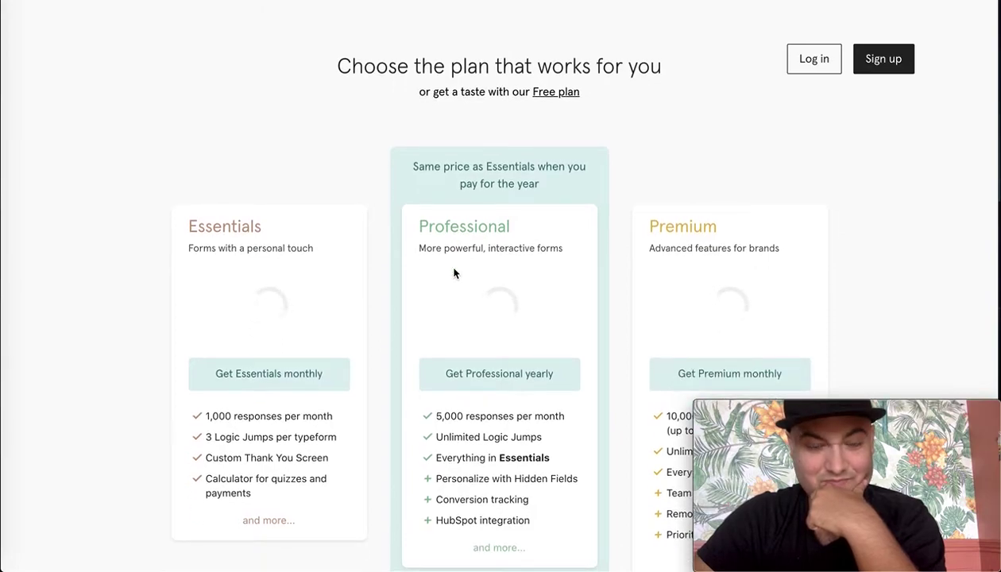
scroll(454, 272, "down", 1)
scroll(454, 273, "up", 1)
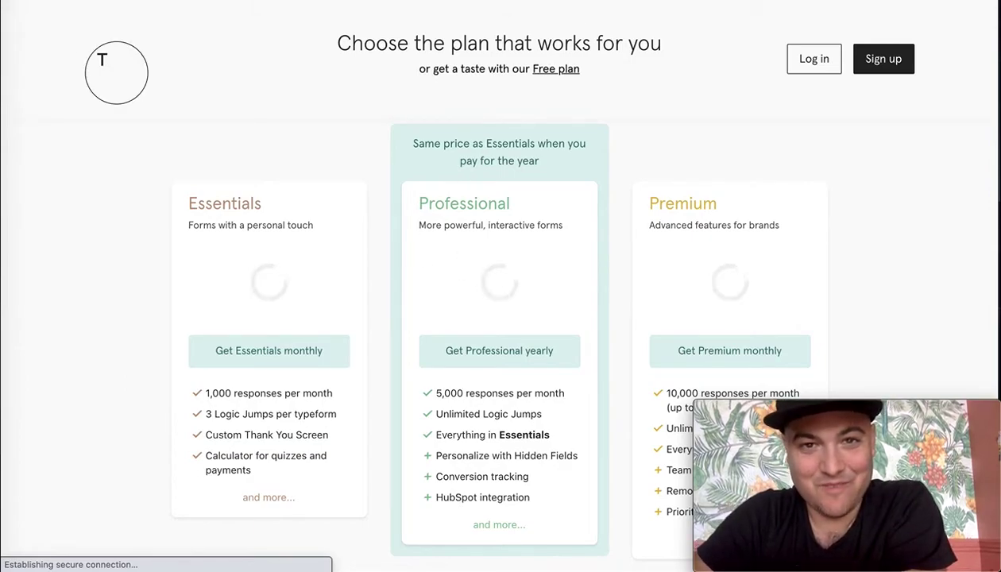
scroll(622, 105, "down", 1)
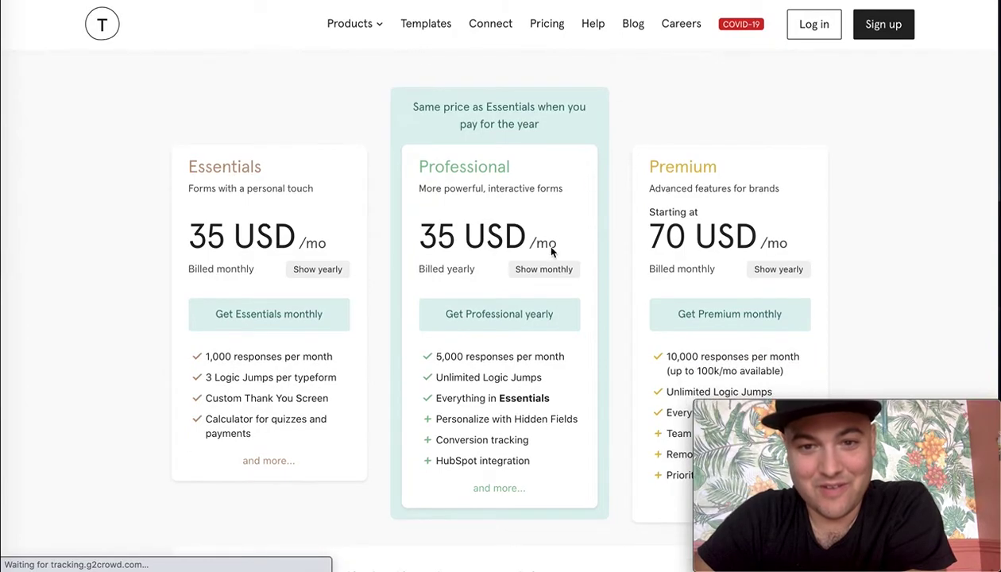
left_click(544, 269)
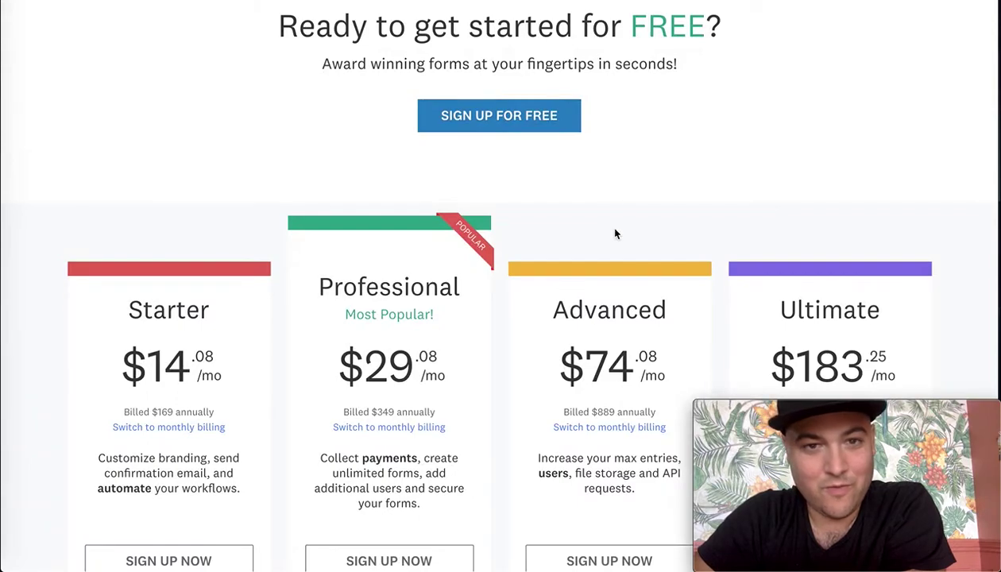
- Highlight Wufoo's Starter $14.08 and Professional $29.08 annual prices for comparison
scroll(614, 234, "up", 2)
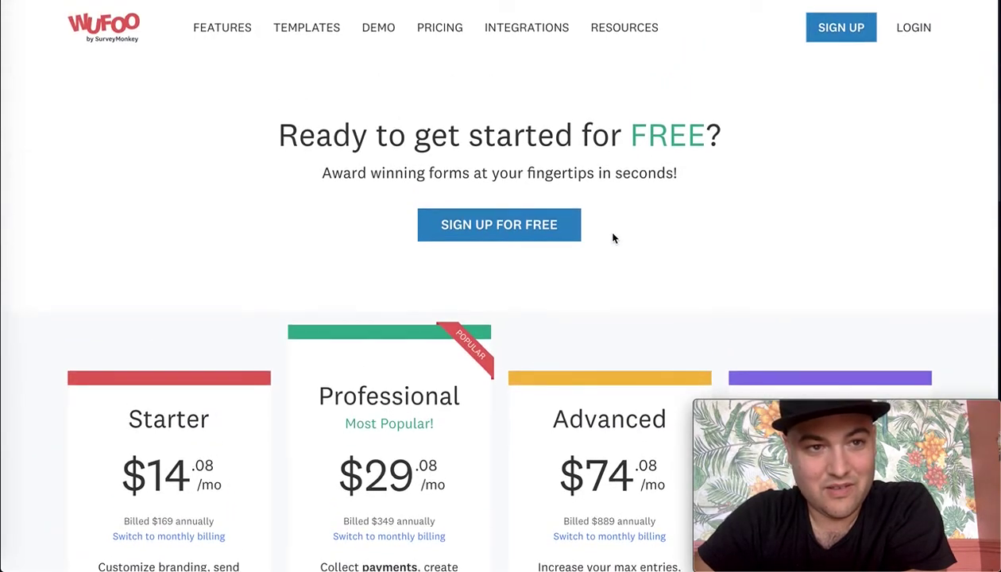
scroll(161, 293, "down", 3)
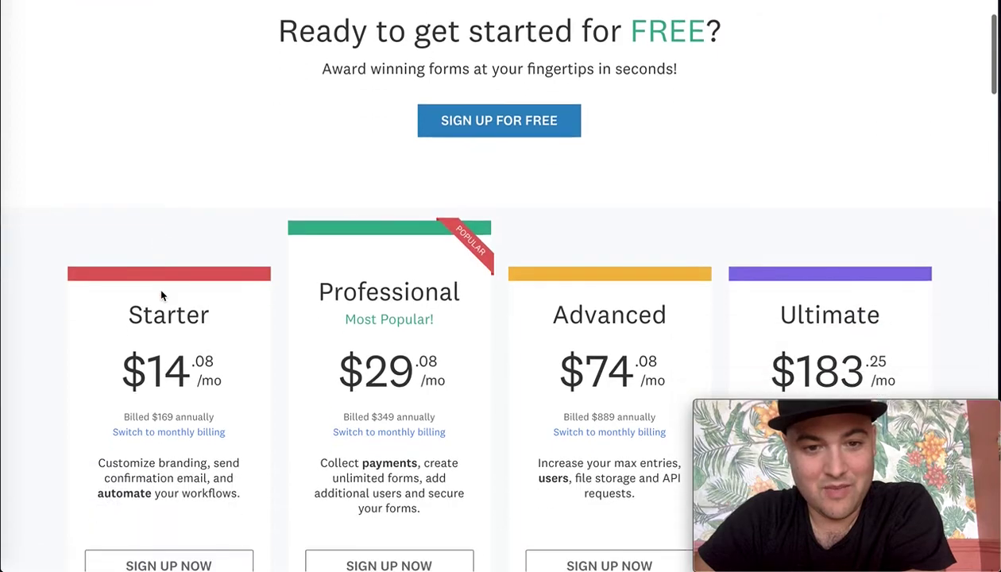
scroll(151, 296, "down", 1)
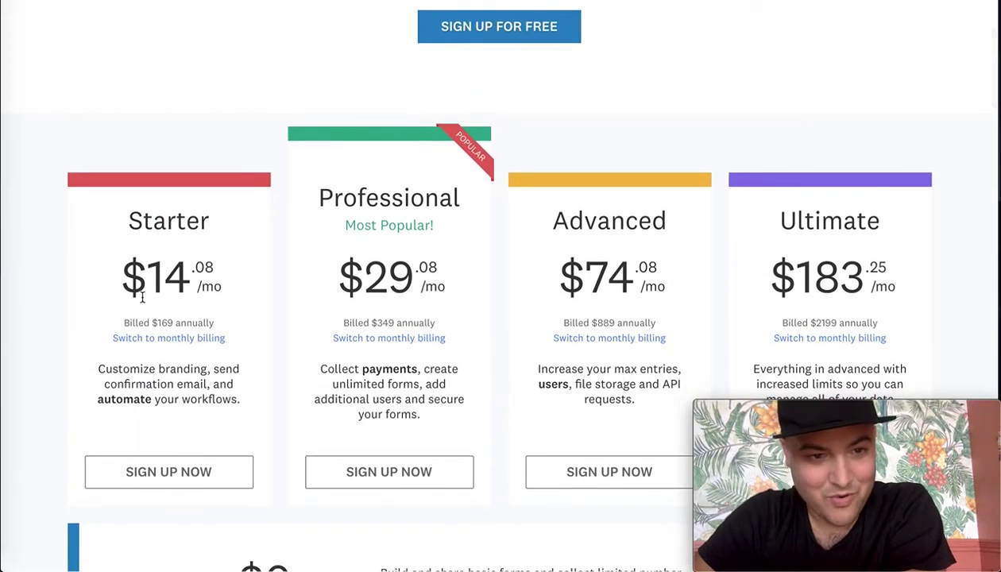
left_click_drag(129, 291, 216, 288)
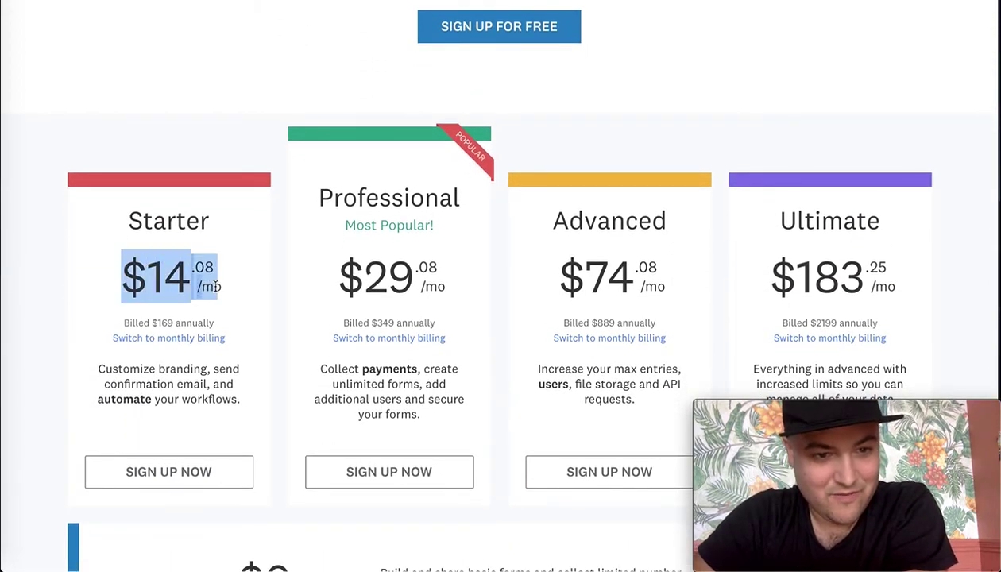
left_click_drag(337, 278, 445, 284)
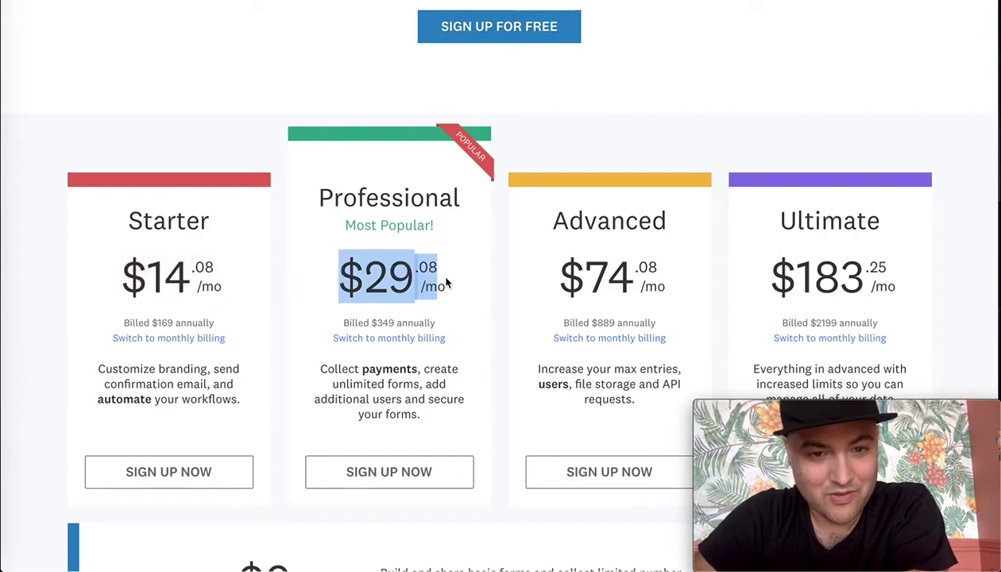
left_click_drag(348, 368, 417, 368)
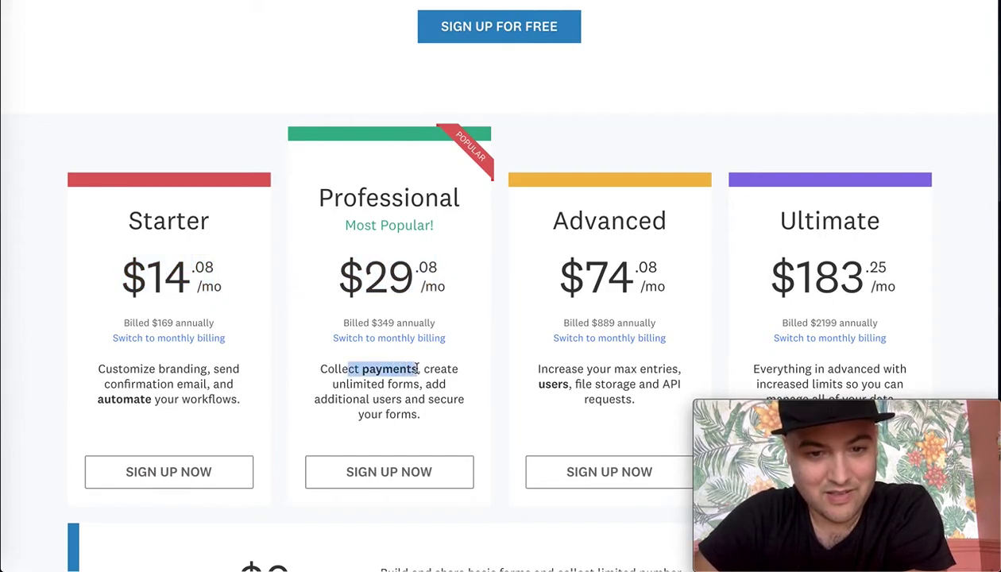
left_click(409, 394)
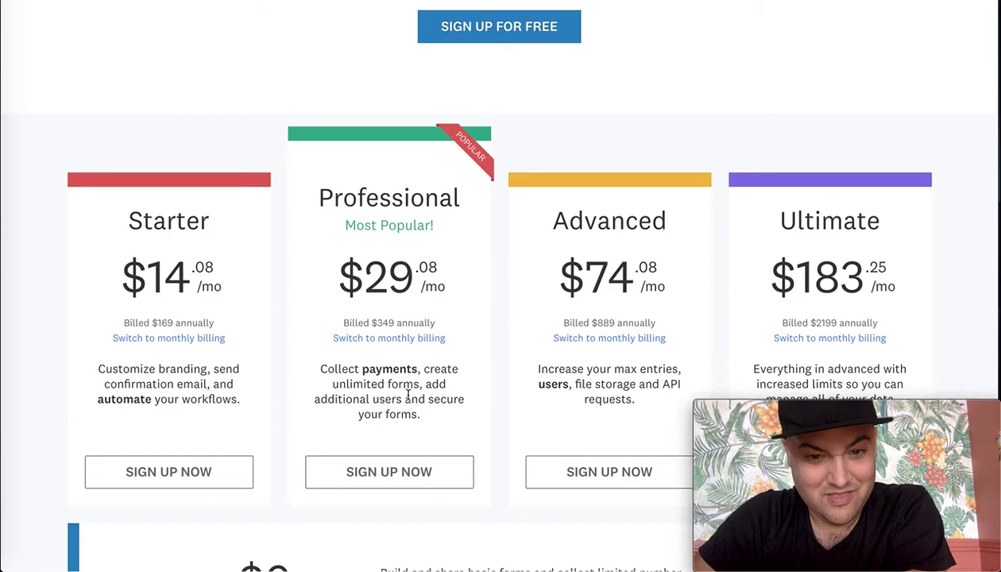
- Switch Wufoo to monthly billing ($19, $39, $99, $249), toggle annual, then monthly again
scroll(407, 397, "down", 3)
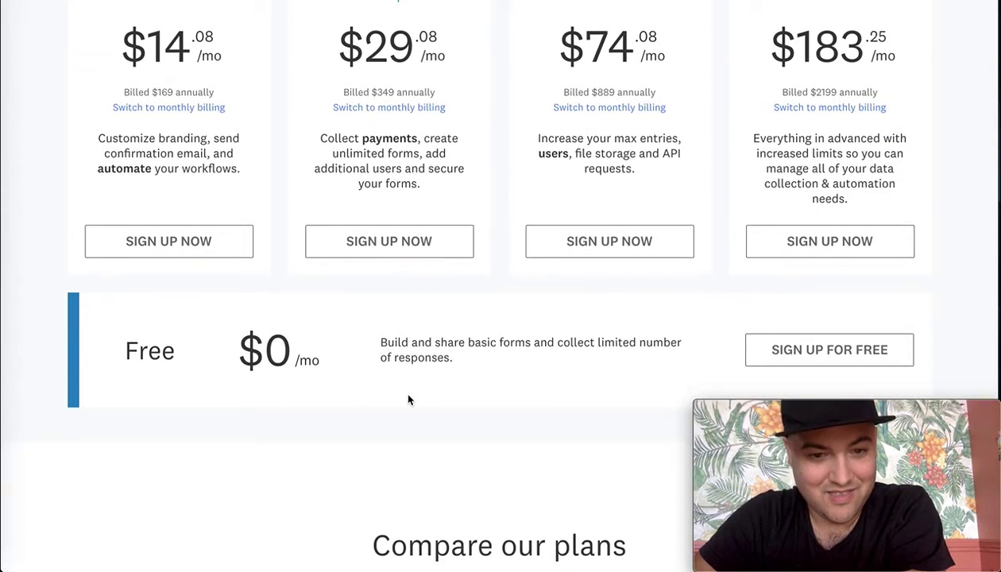
scroll(408, 399, "down", 1)
scroll(408, 399, "up", 2)
scroll(408, 399, "up", 3)
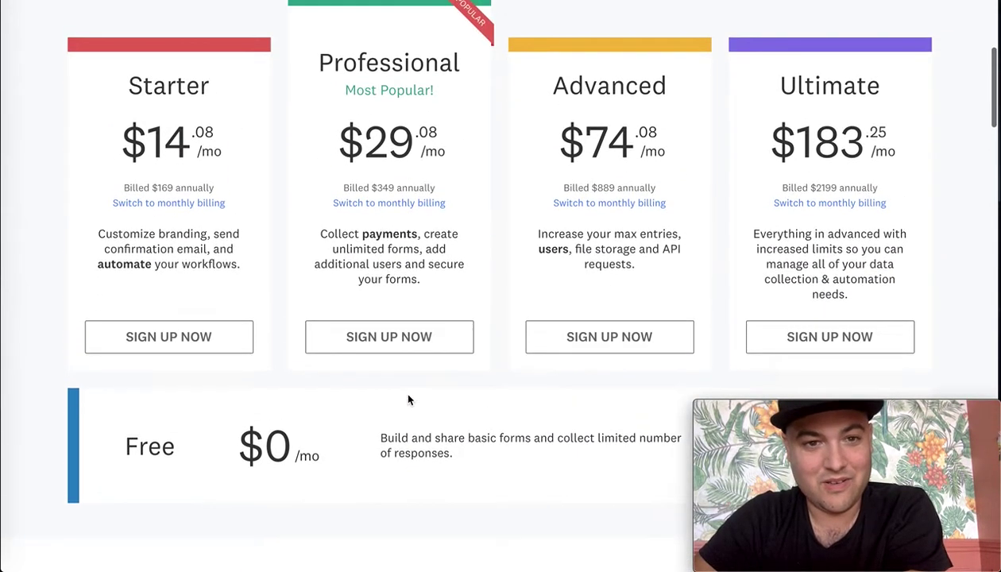
scroll(407, 399, "down", 1)
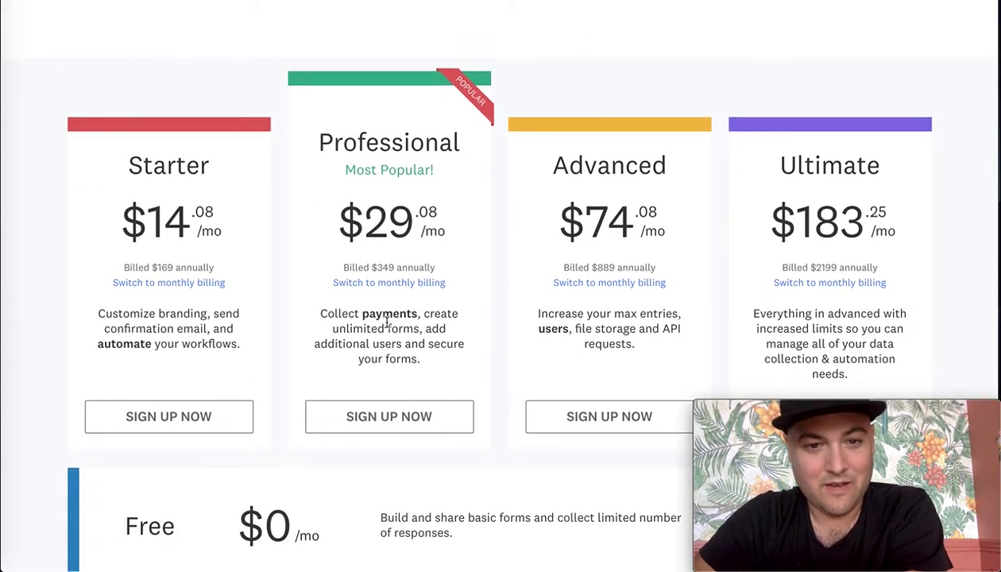
left_click(385, 283)
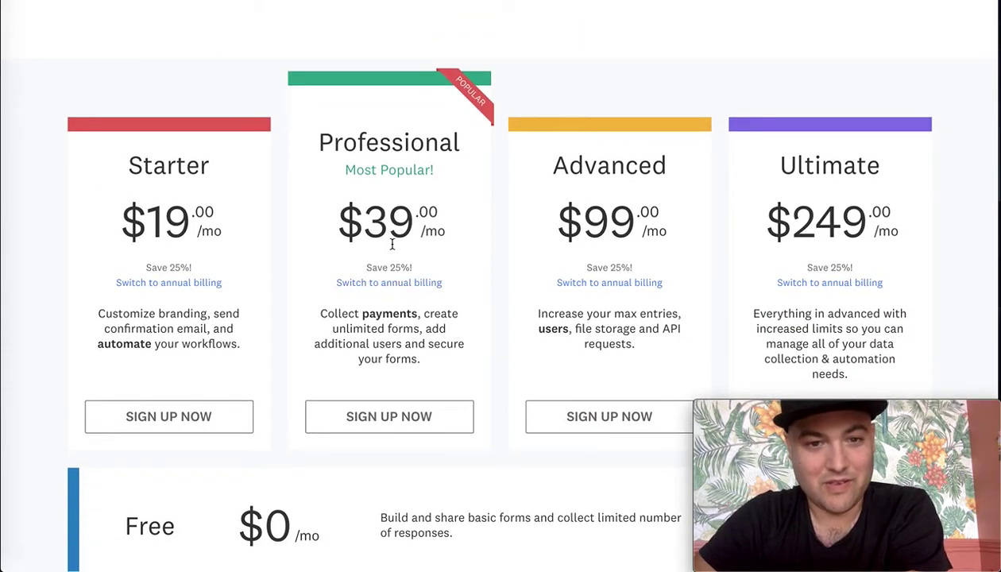
scroll(345, 228, "up", 1)
scroll(346, 223, "down", 2)
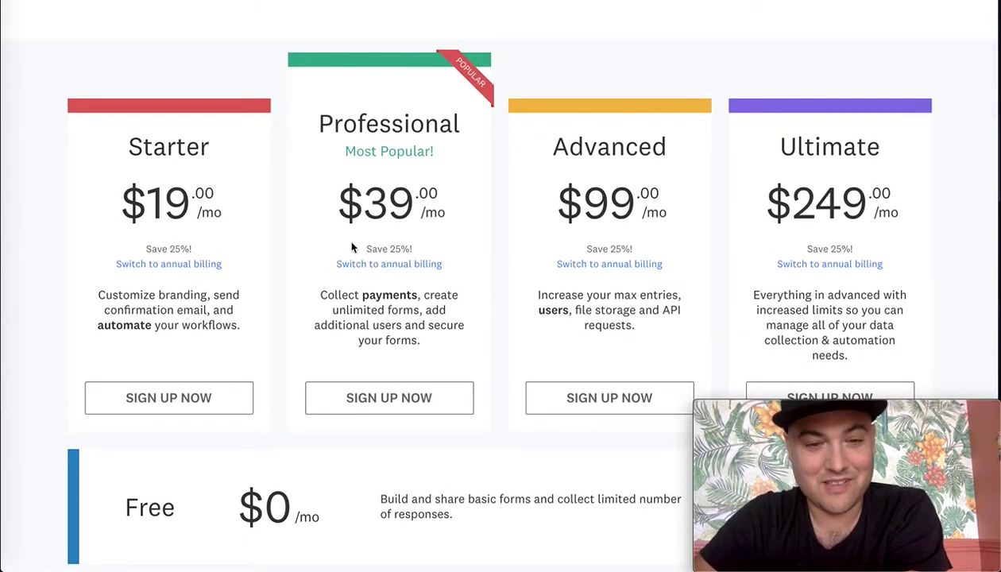
mouse_move(351, 207)
left_mouse_down()
mouse_move(438, 209)
mouse_move(337, 204)
left_mouse_up()
left_click(406, 292)
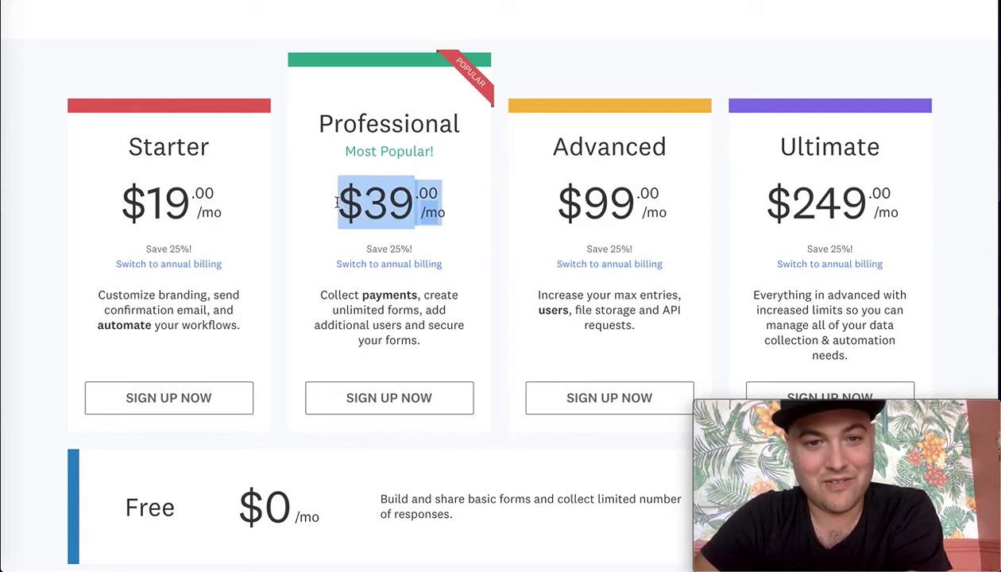
left_click(208, 267)
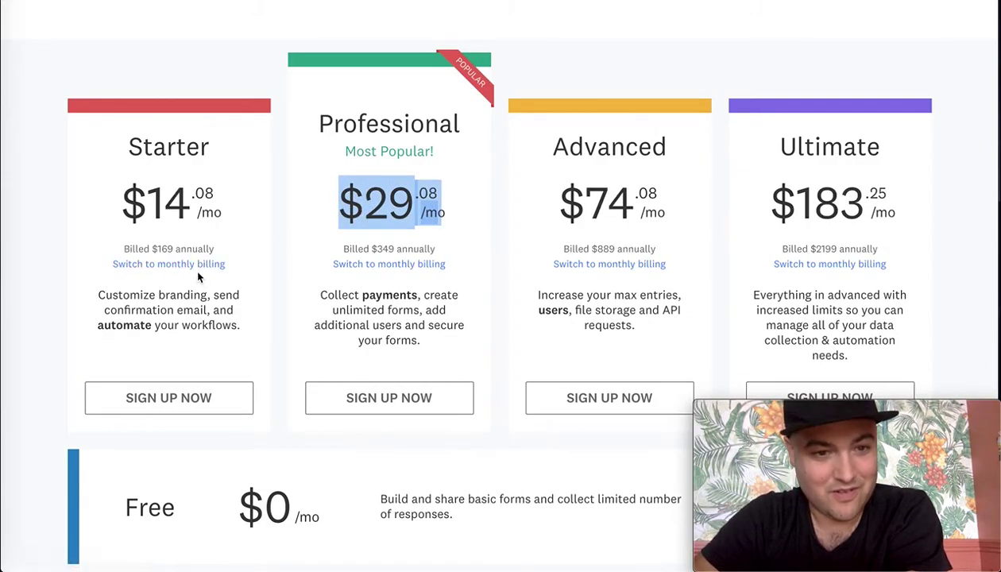
left_click(198, 269)
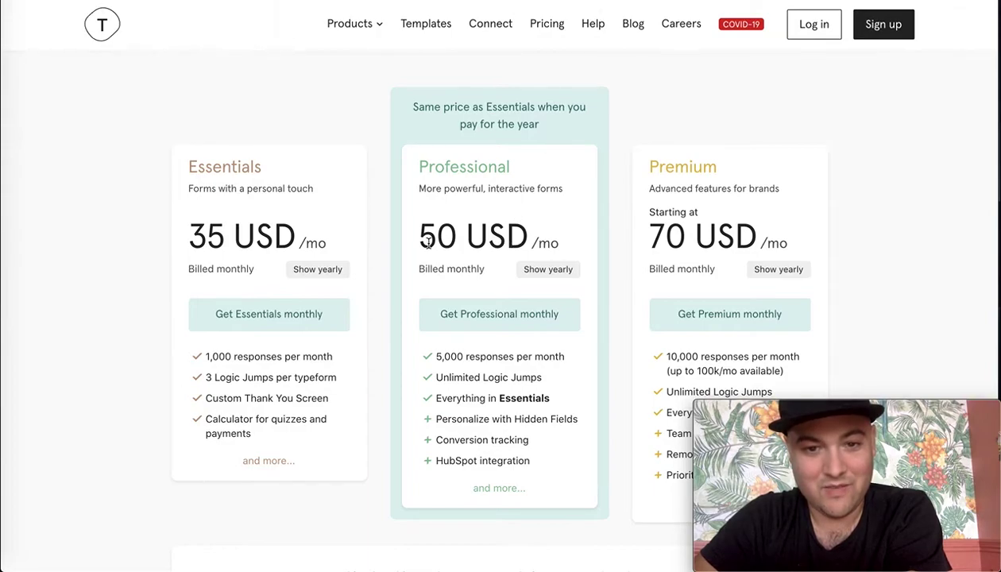
mouse_move(503, 363)
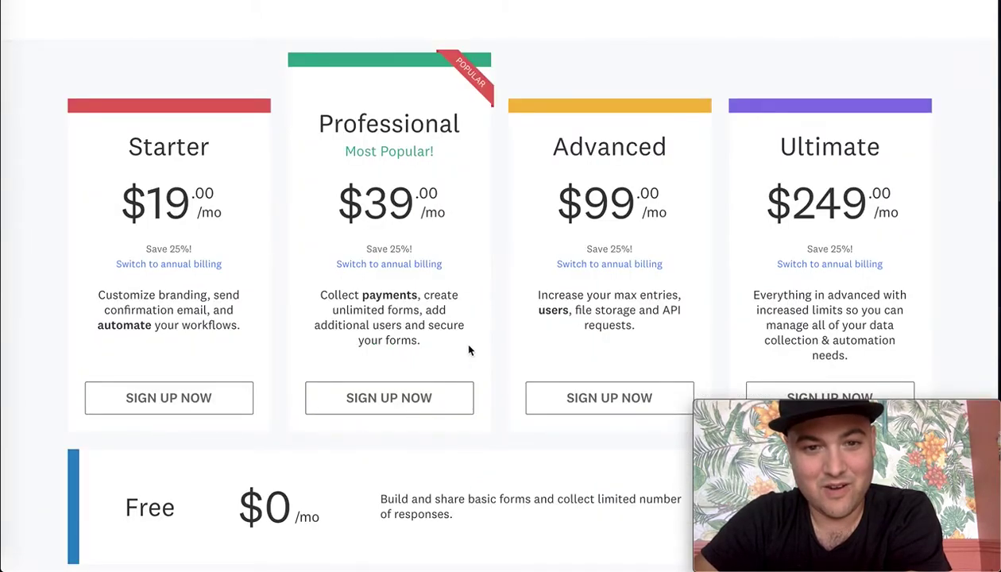
- Review Wufoo's Compare our plans table, marking the Professional plan's 5,000 entries value
scroll(432, 310, "down", 3)
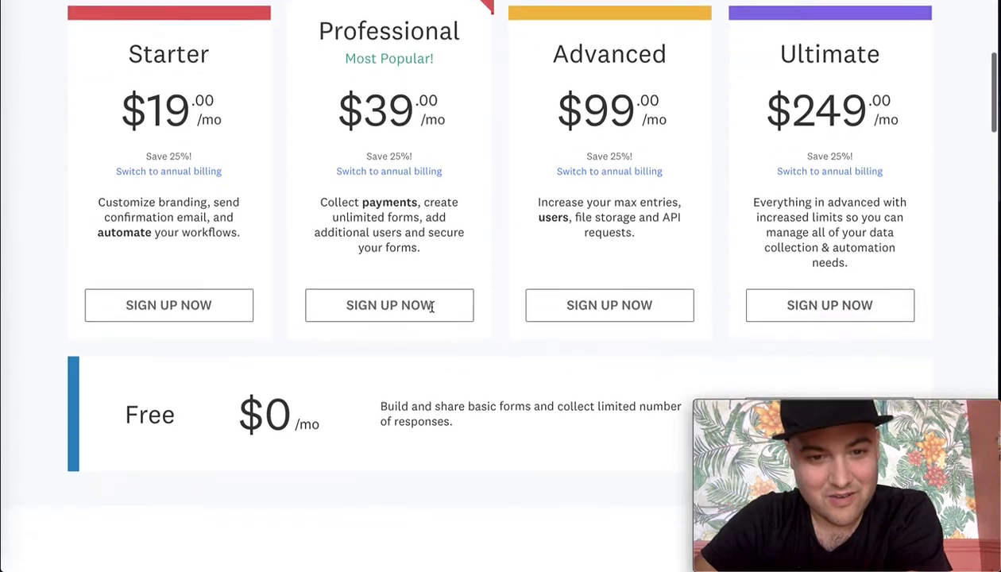
scroll(432, 311, "down", 5)
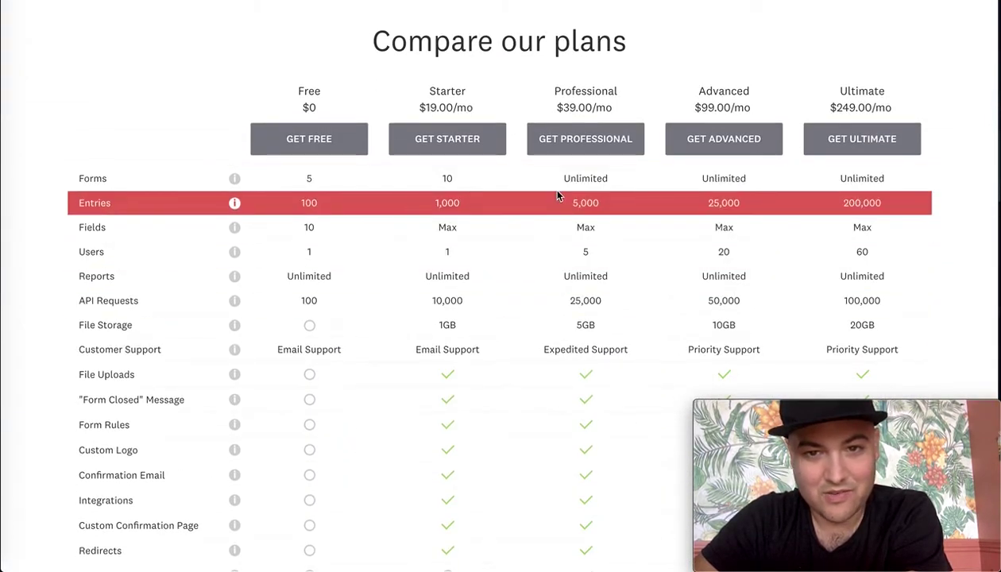
left_click_drag(574, 203, 617, 205)
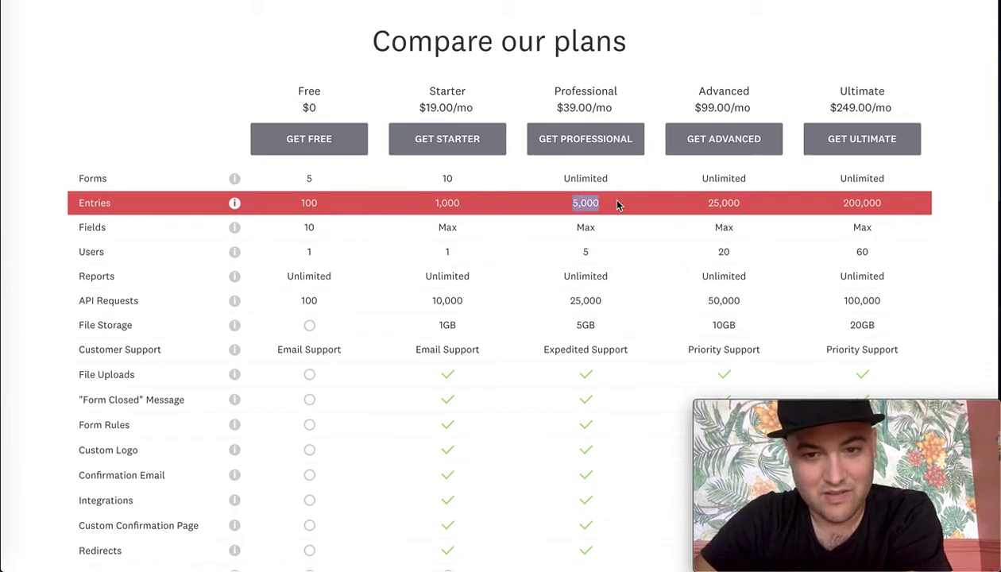
scroll(585, 231, "down", 1)
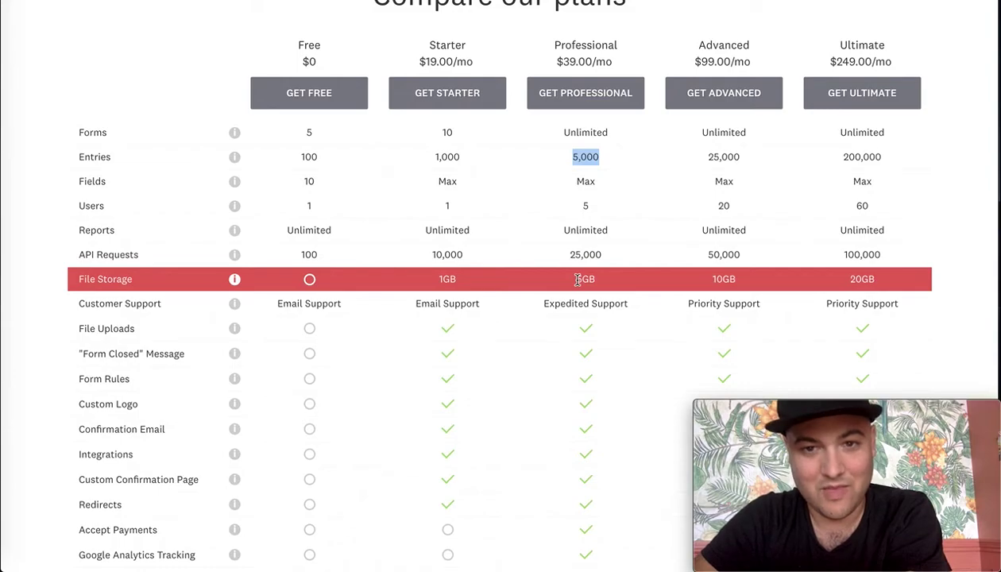
scroll(579, 280, "down", 5)
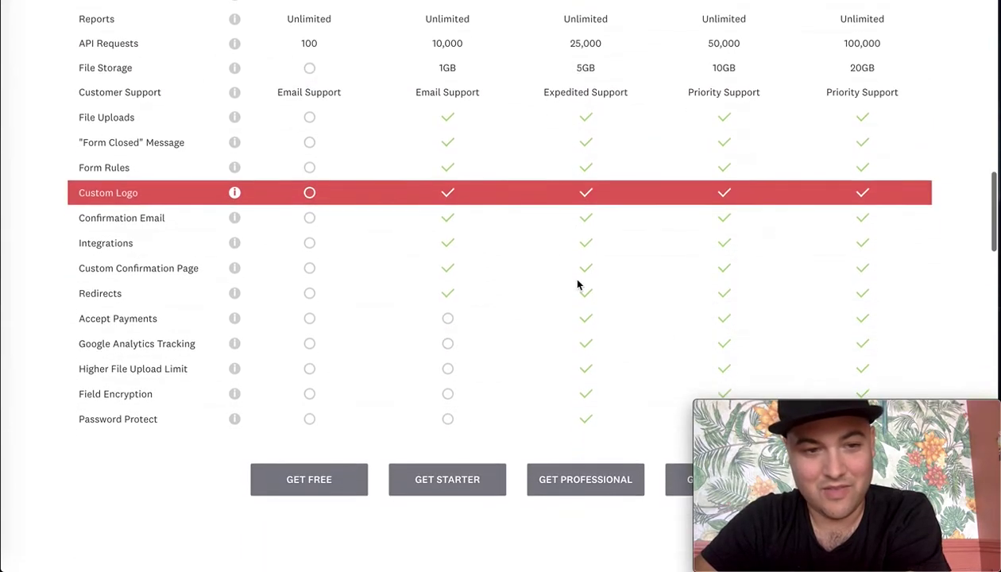
scroll(579, 282, "up", 4)
scroll(578, 284, "up", 1)
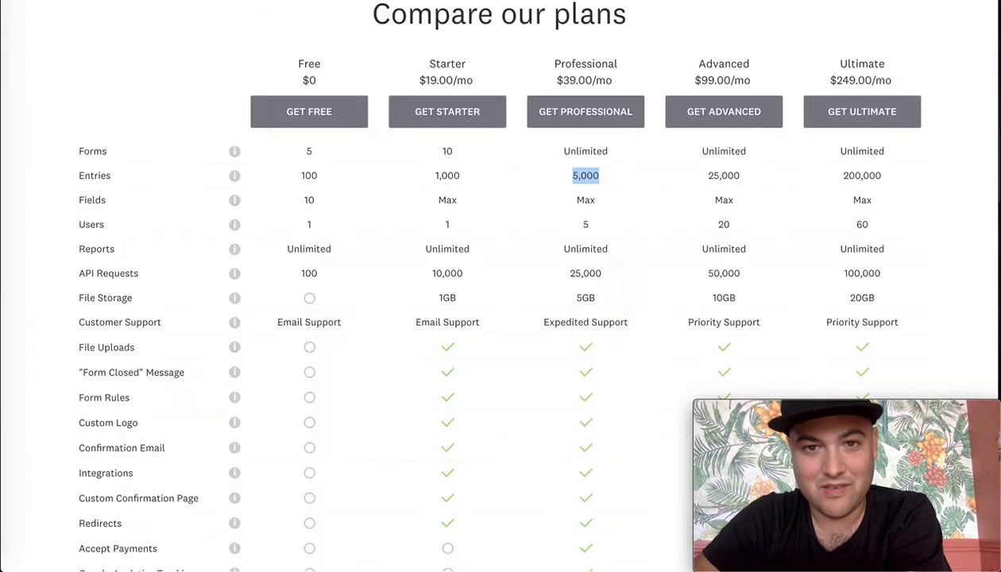
scroll(643, 170, "up", 8)
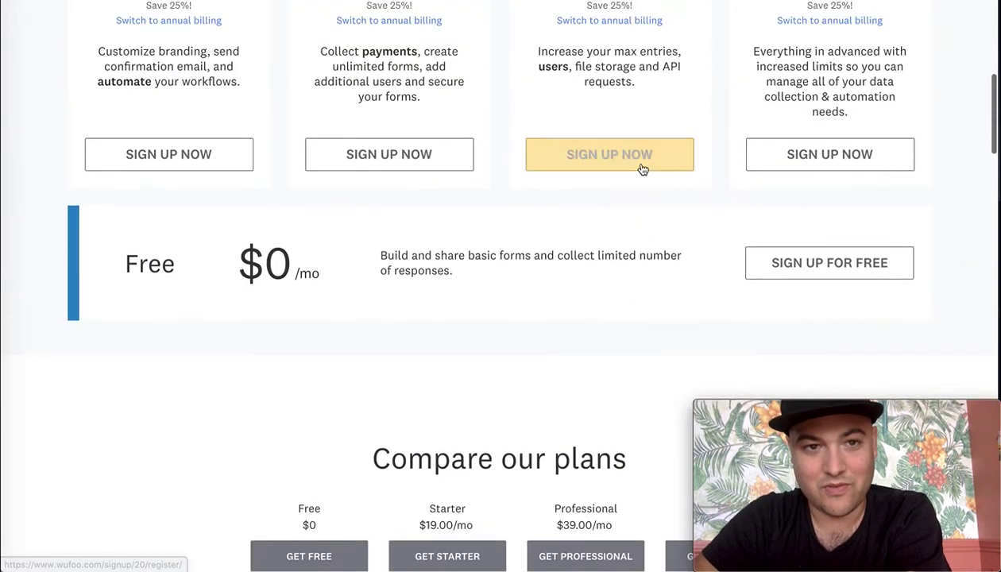
scroll(643, 170, "up", 2)
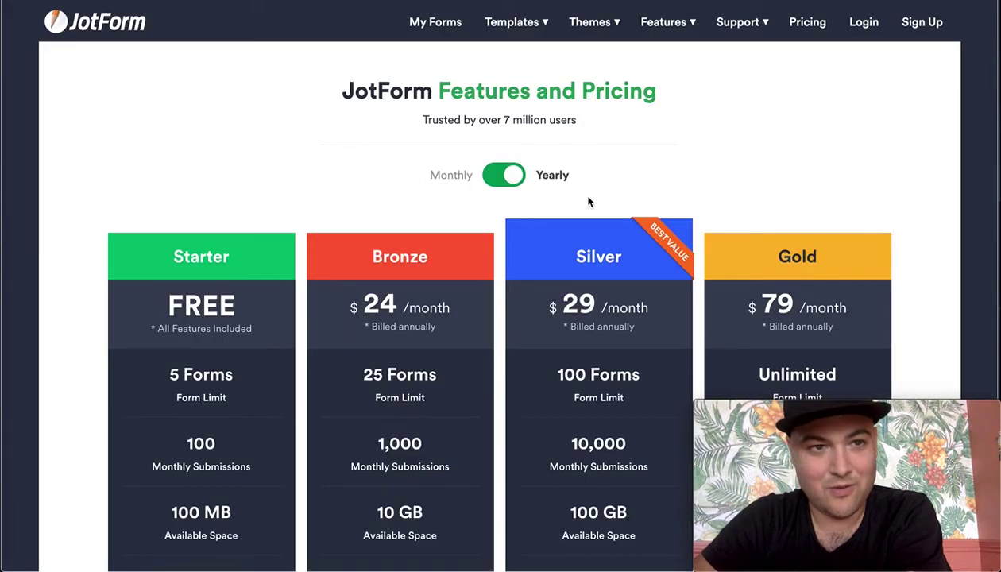
- Switch JotForm's pricing to Monthly: Bronze $29, Silver $39, Gold $99 per month
scroll(563, 223, "down", 3)
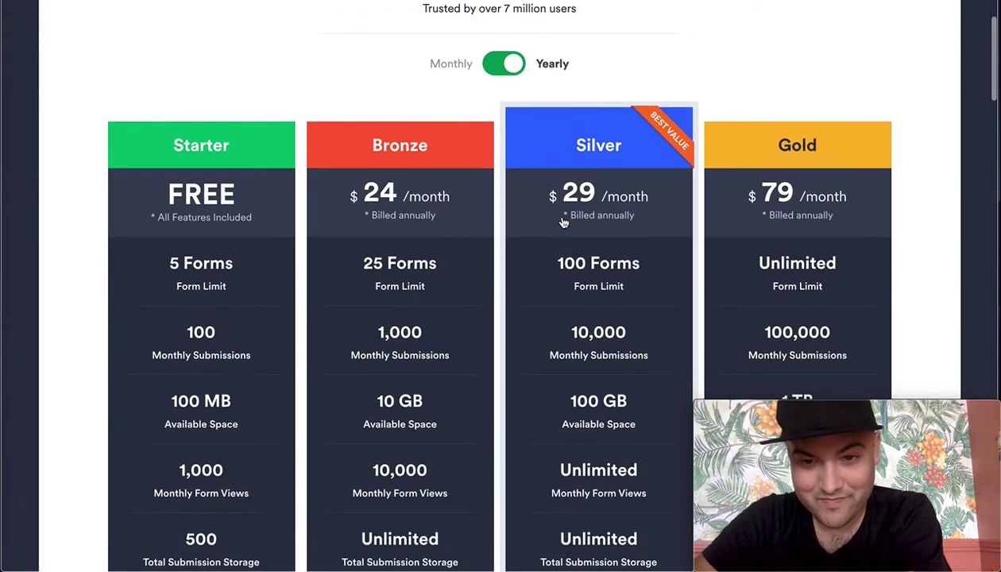
scroll(564, 223, "down", 2)
scroll(549, 226, "up", 1)
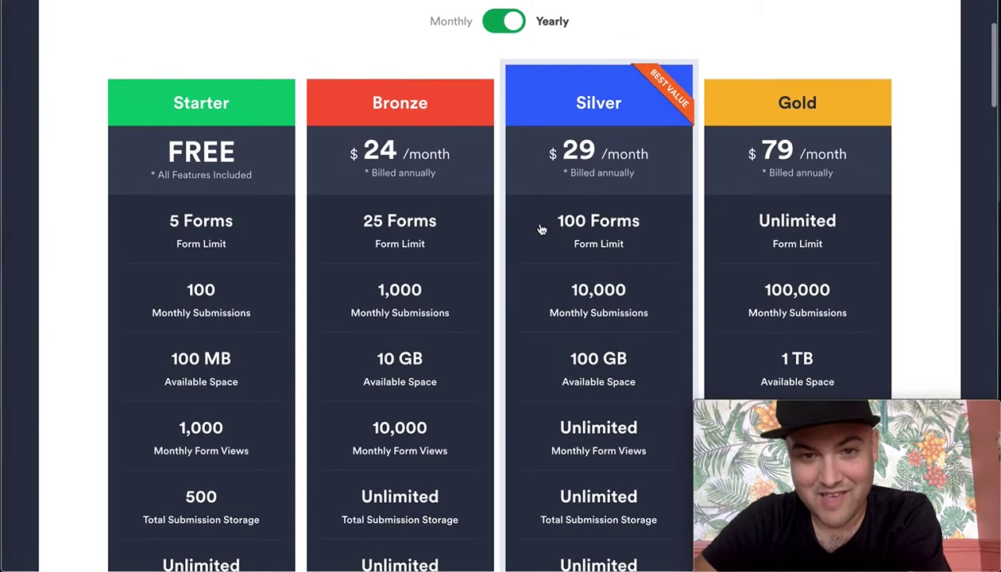
left_click(500, 25)
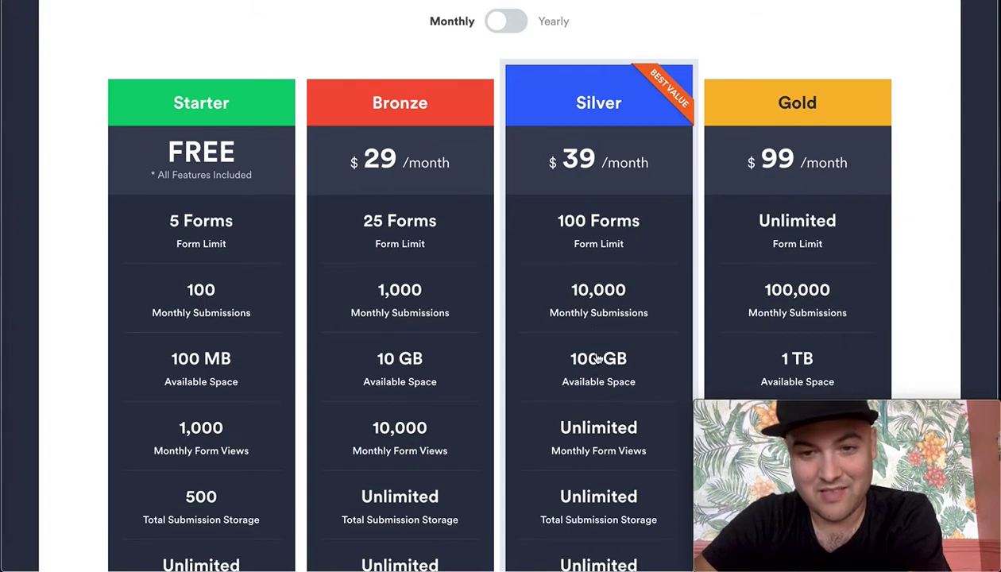
- Scroll back to the top and return to the JotForm home page
scroll(598, 359, "up", 1)
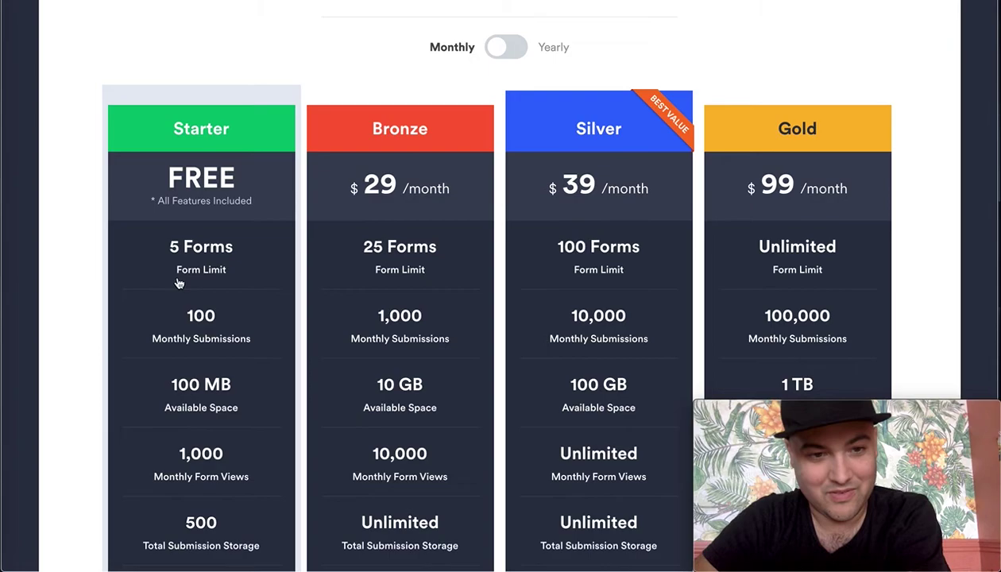
scroll(176, 312, "up", 1)
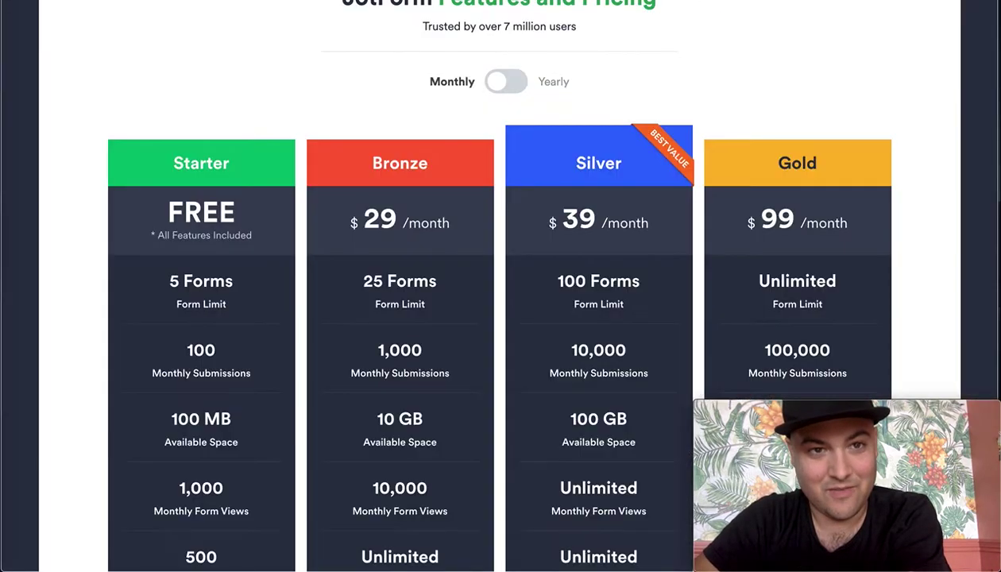
scroll(702, 163, "up", 3)
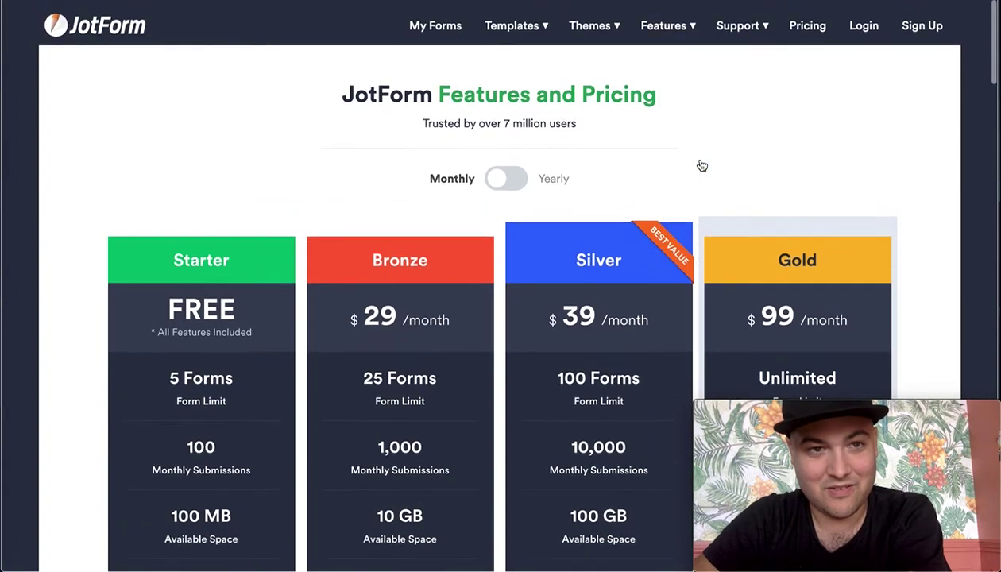
left_click(125, 32)
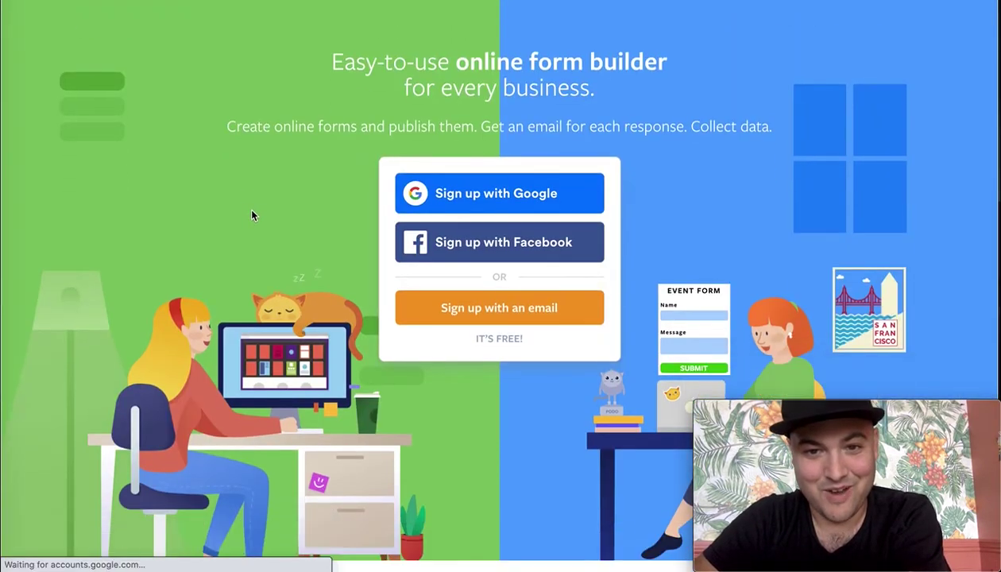
- From Templates > Form Templates, start a new form with the Product Order Form template
mouse_move(465, 28)
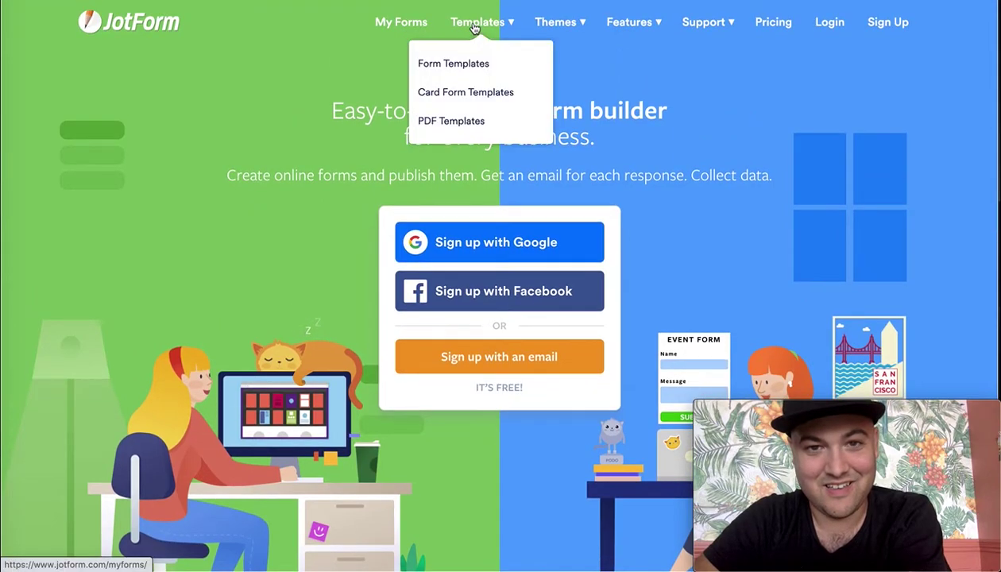
left_click(470, 62)
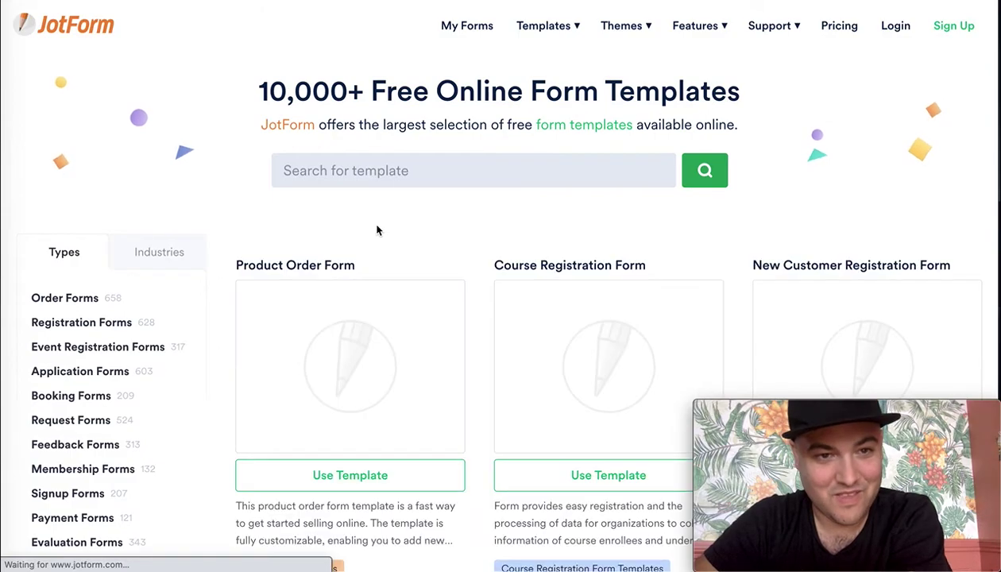
scroll(377, 230, "down", 1)
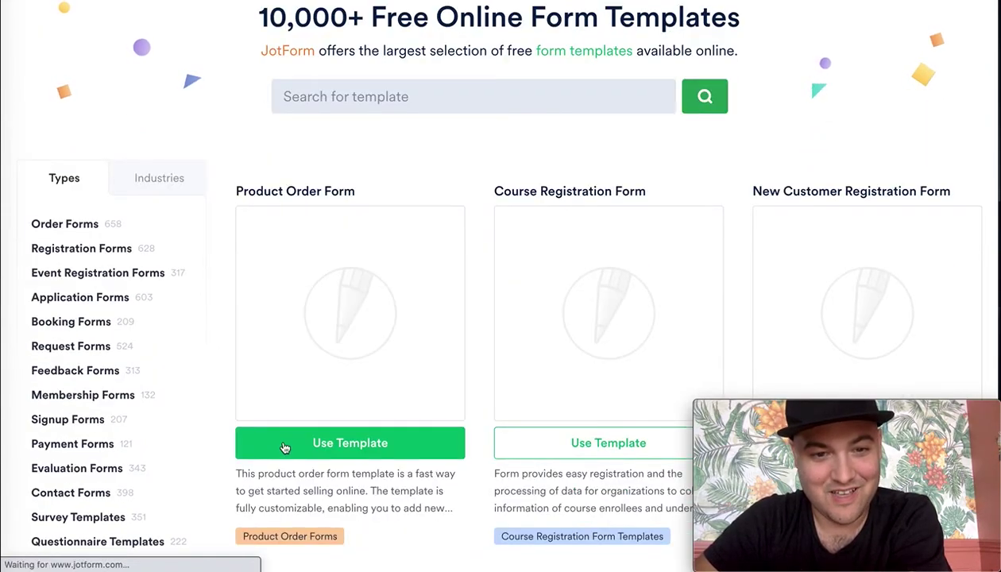
left_click(291, 444)
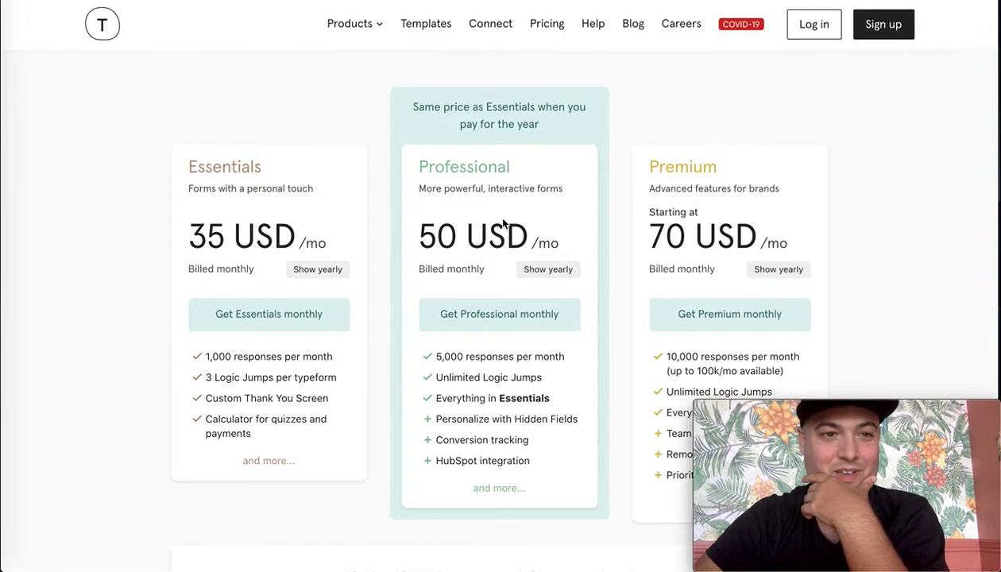
- Scroll through Typeform's Essentials, Professional and Premium plan details, then return to the Typeform home page
scroll(502, 224, "up", 3)
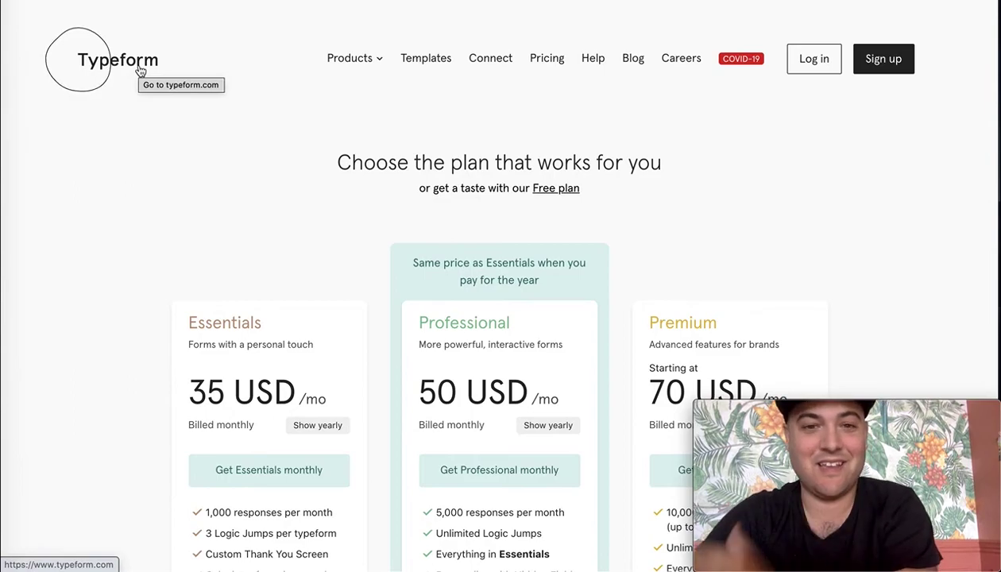
scroll(221, 179, "down", 1)
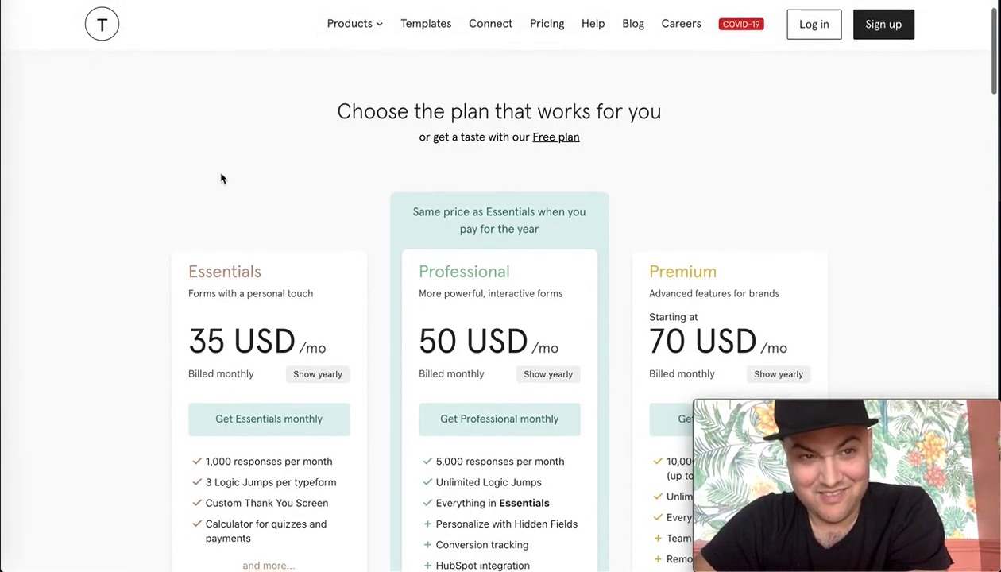
scroll(221, 176, "down", 1)
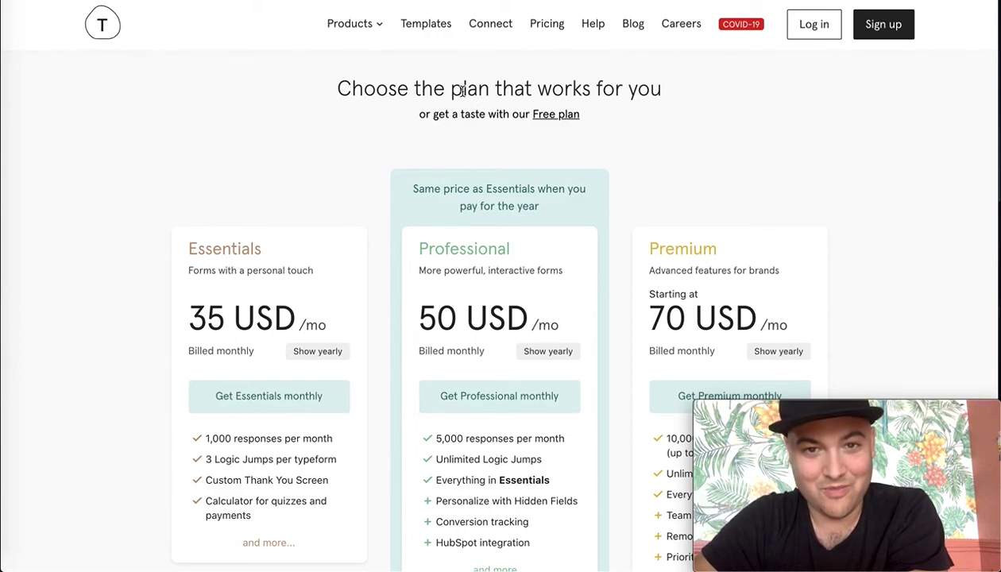
scroll(462, 90, "down", 1)
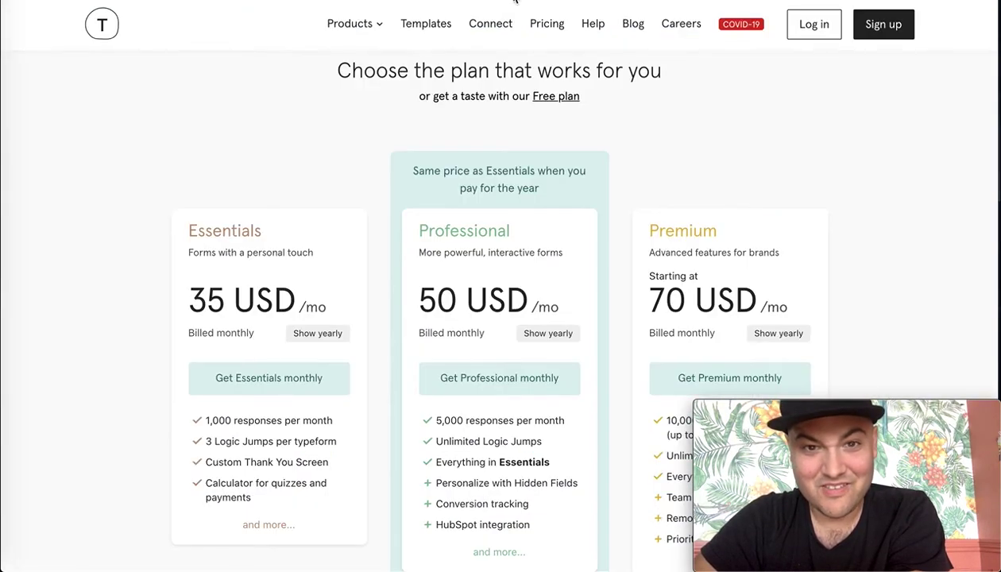
scroll(325, 120, "down", 1)
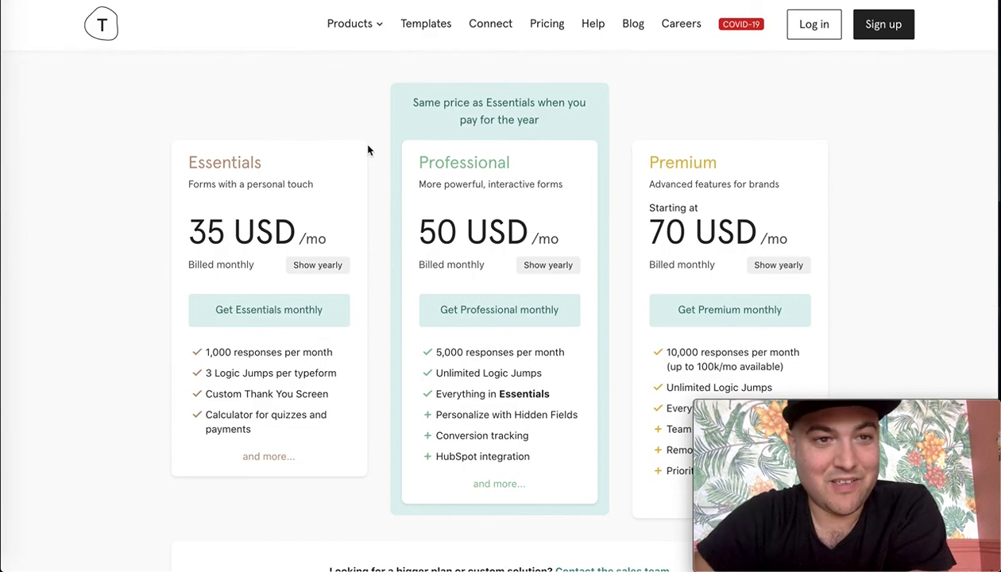
left_click(100, 36)
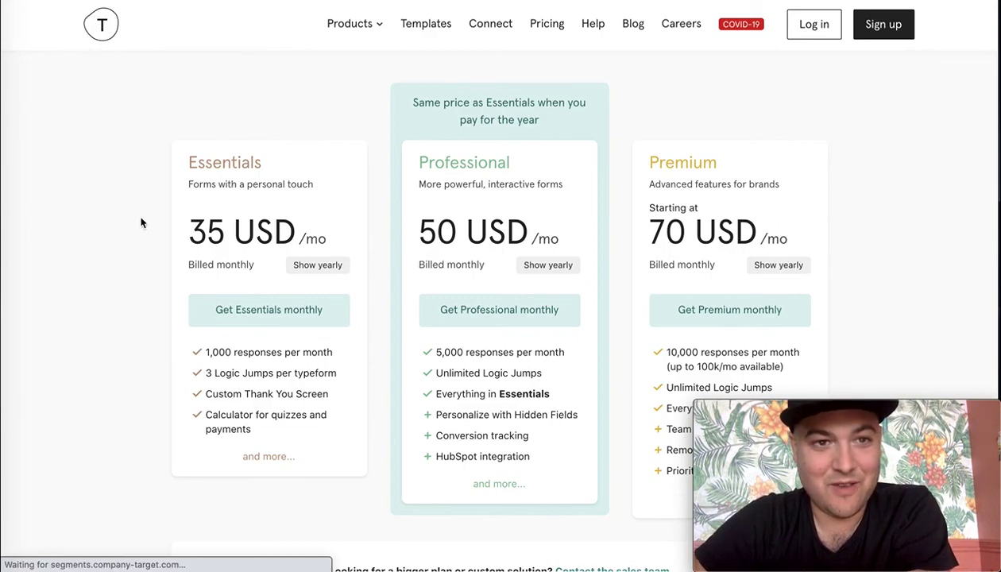